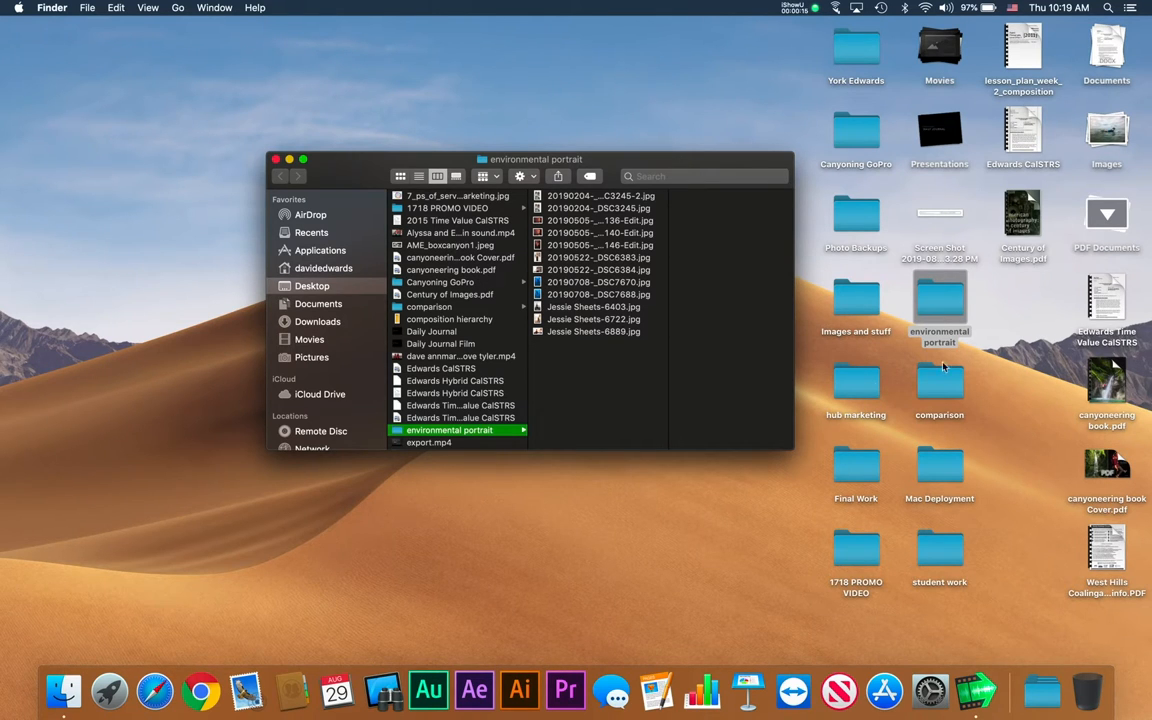
- Check the Downloads folder's contents and preview several photos in the environmental portrait folder, closing its window when done
click(1036, 700)
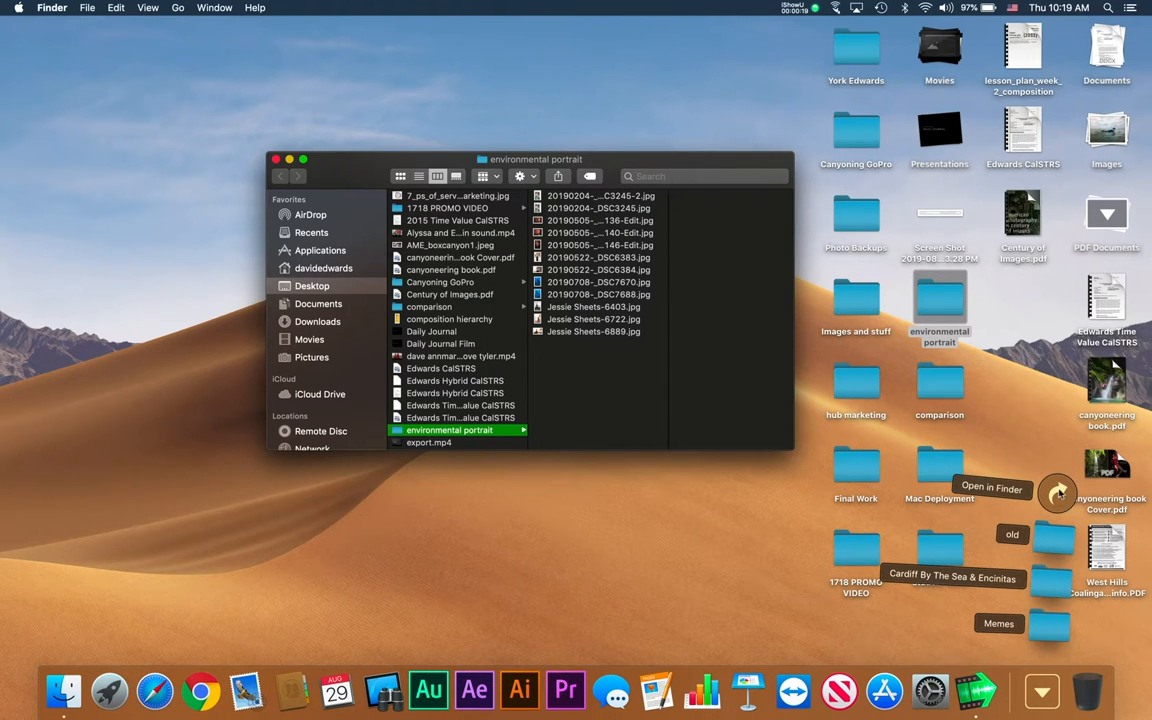
click(1041, 690)
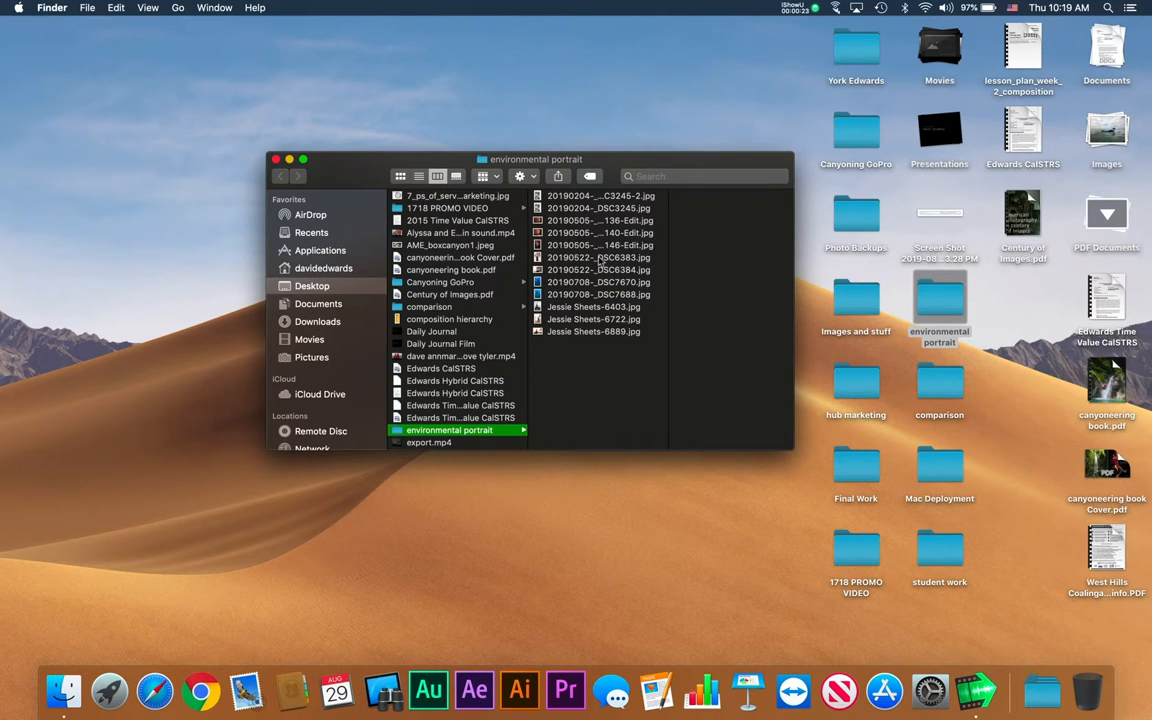
click(578, 233)
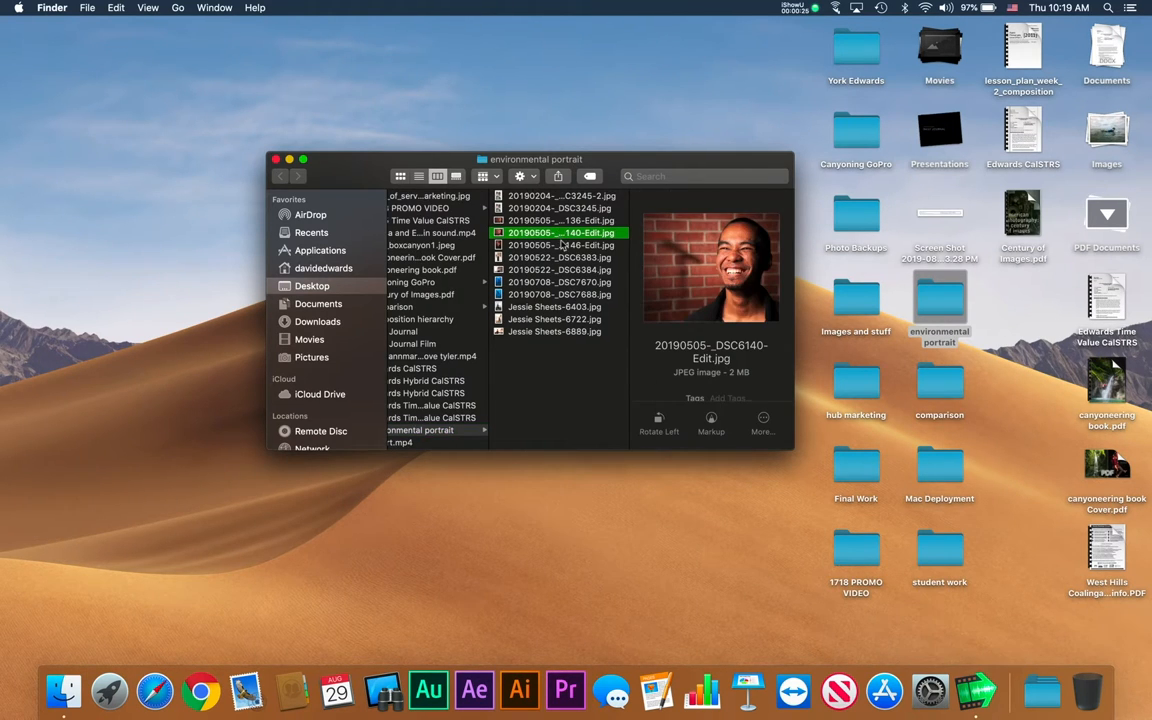
key(Up)
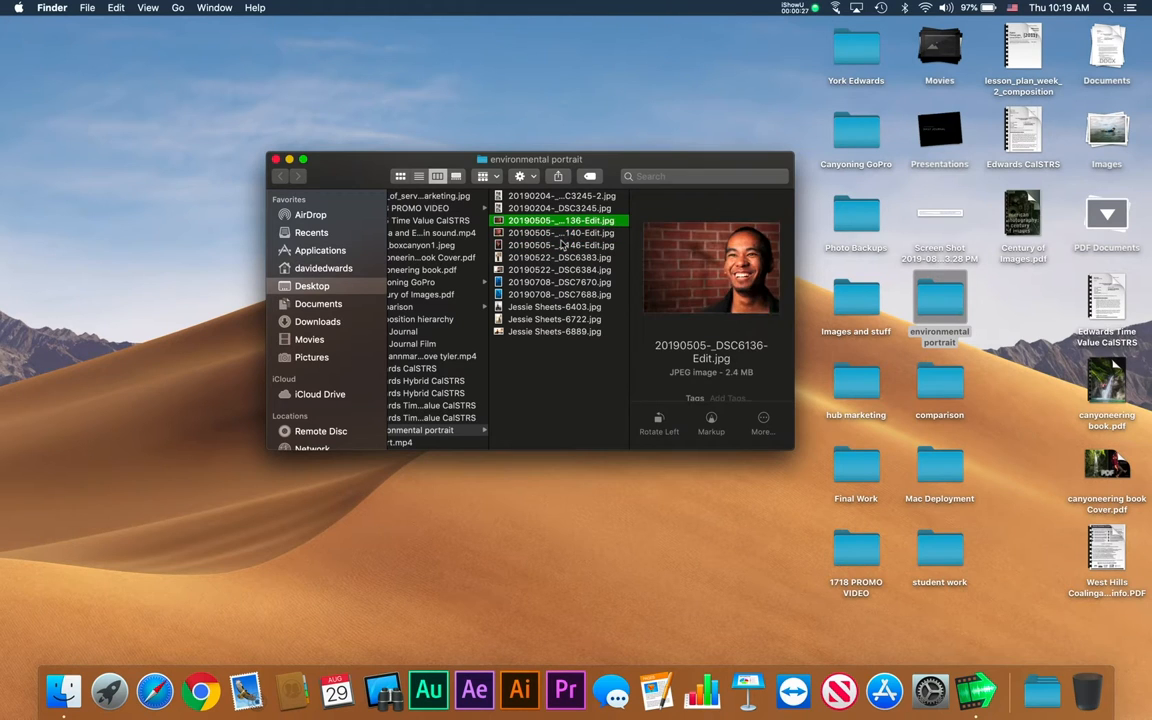
key(Down)
key(Down)
key(Down)
key(Down)
key(Up)
drag(323, 165, 334, 166)
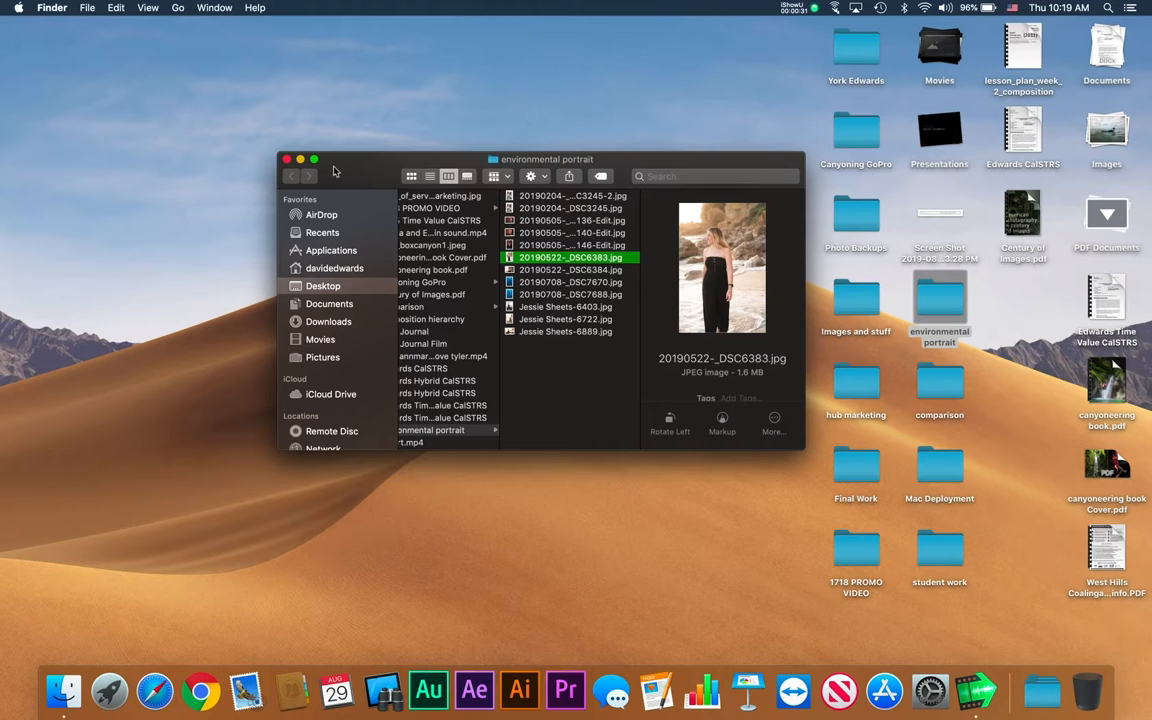
key(super+w)
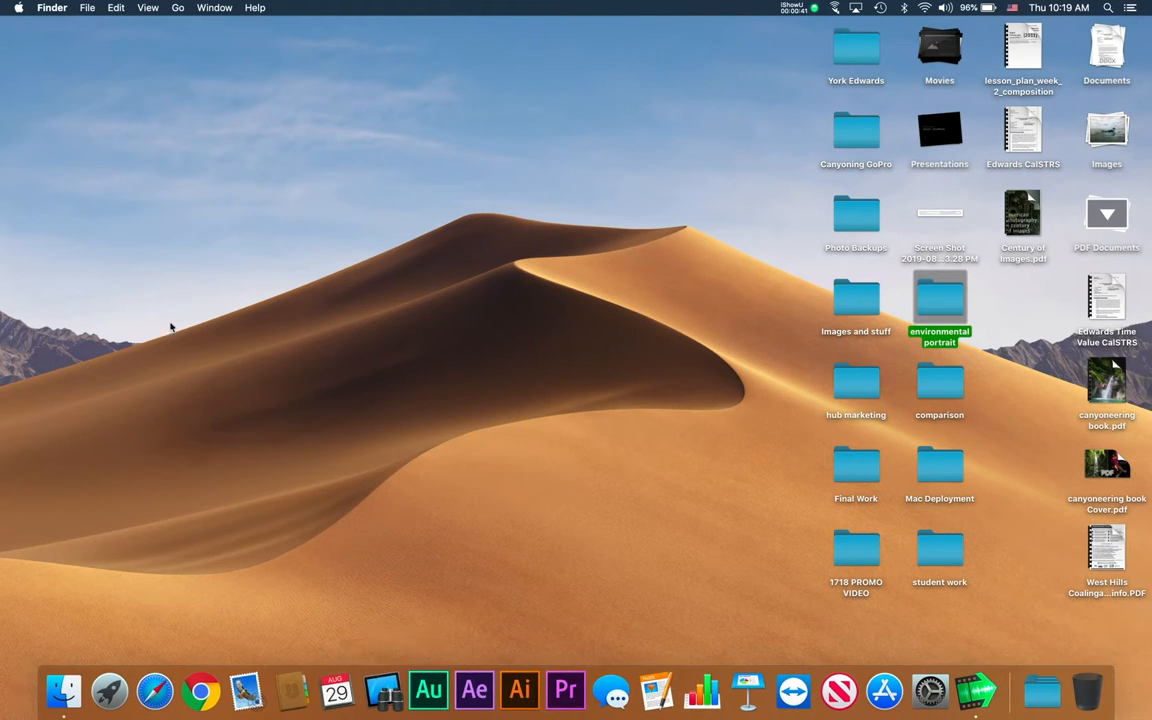
- Add Adobe Lightroom Classic from the Applications folder to the Dock, between After Effects and Illustrator
click(50, 7)
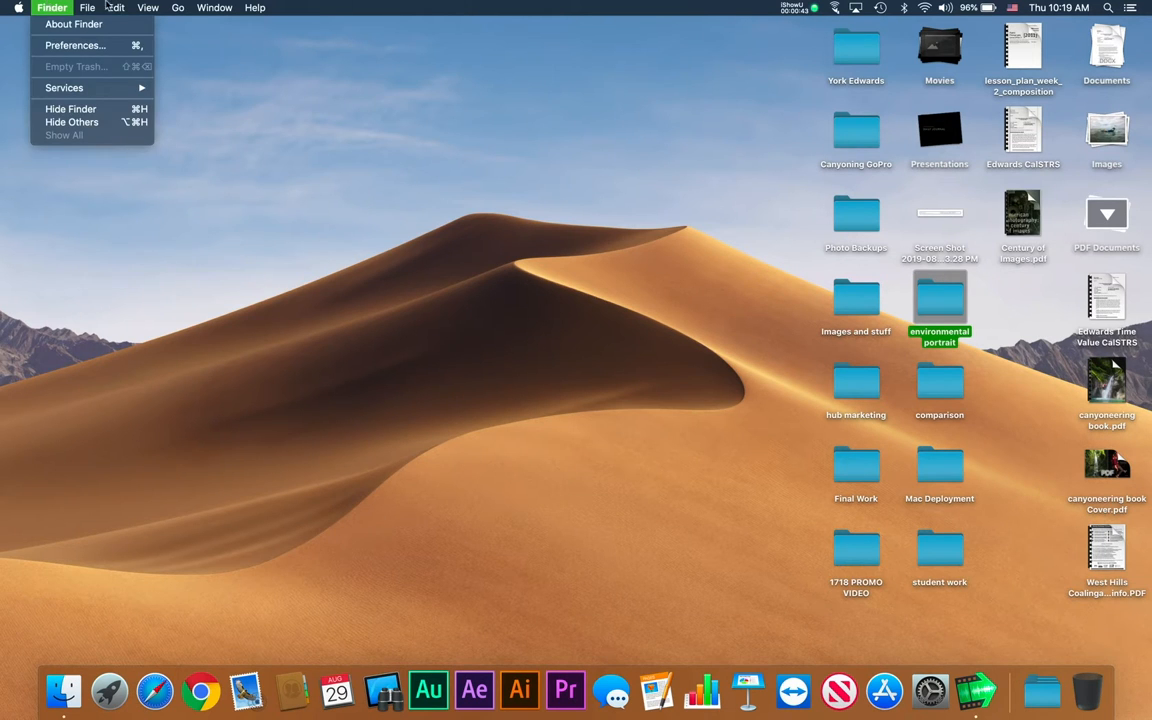
mouse_move(177, 7)
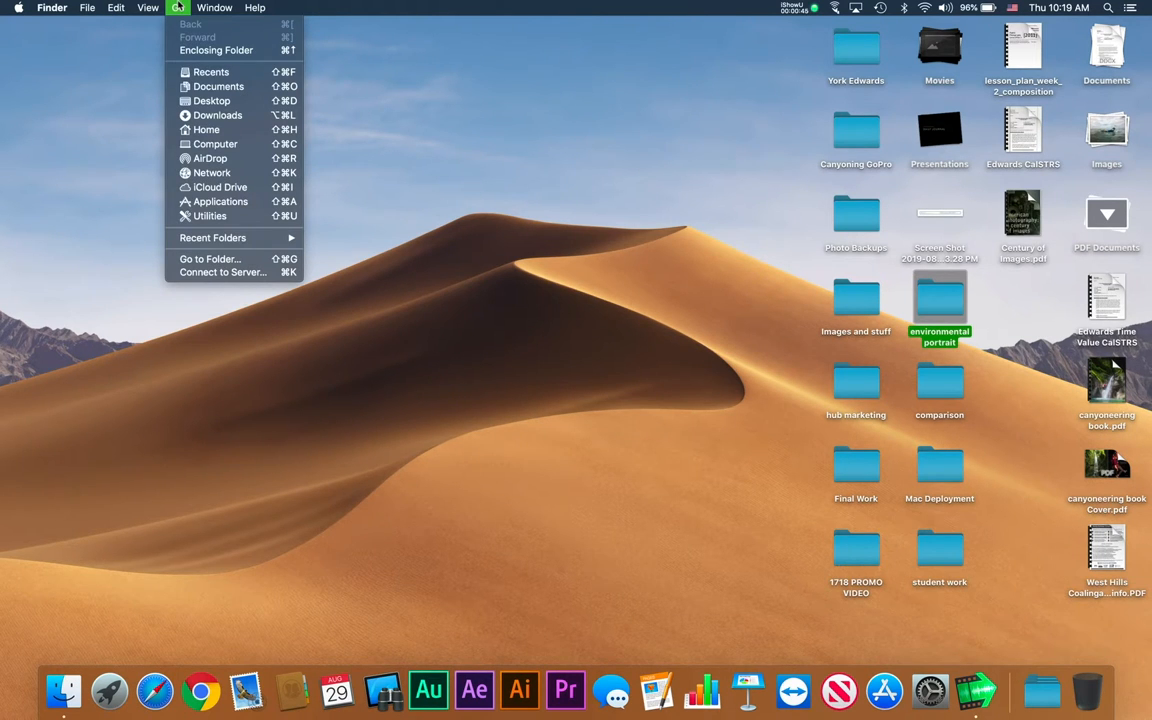
click(218, 205)
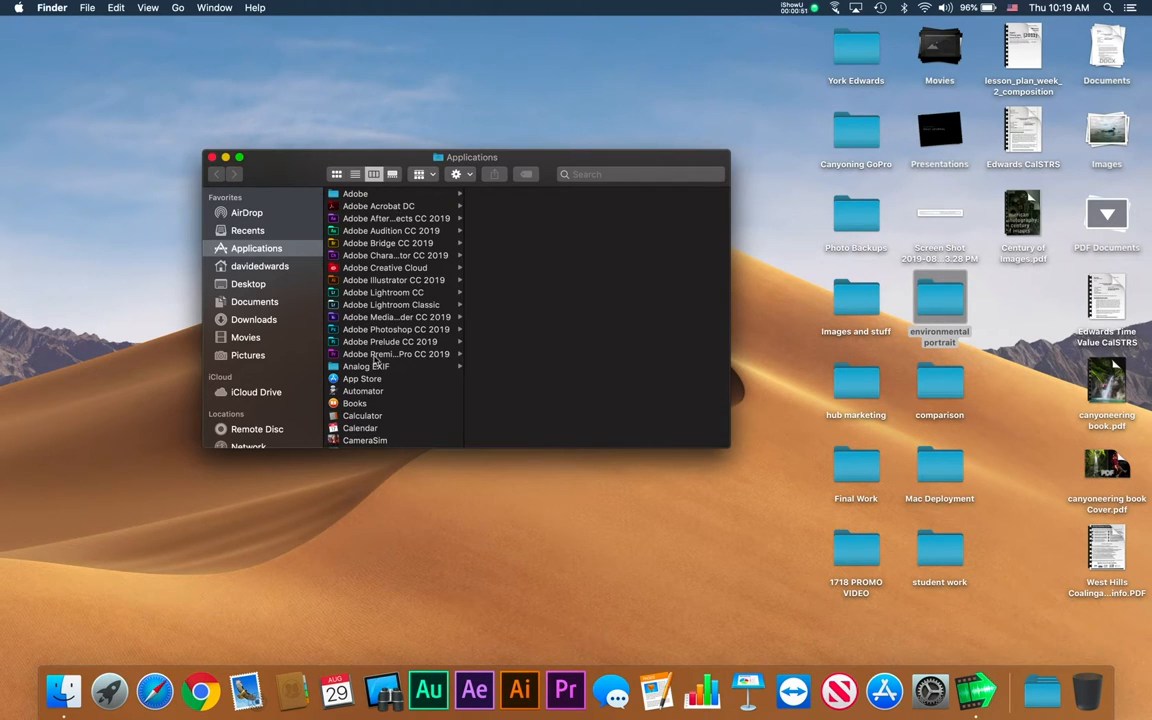
click(360, 305)
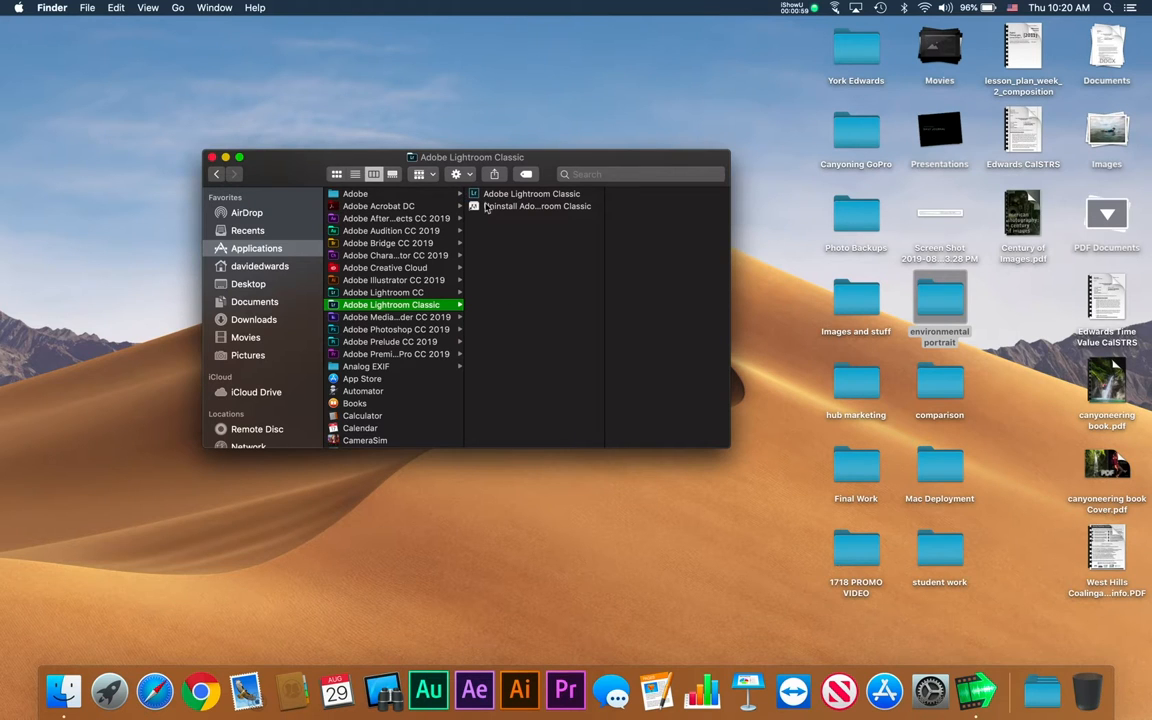
drag(485, 194, 503, 703)
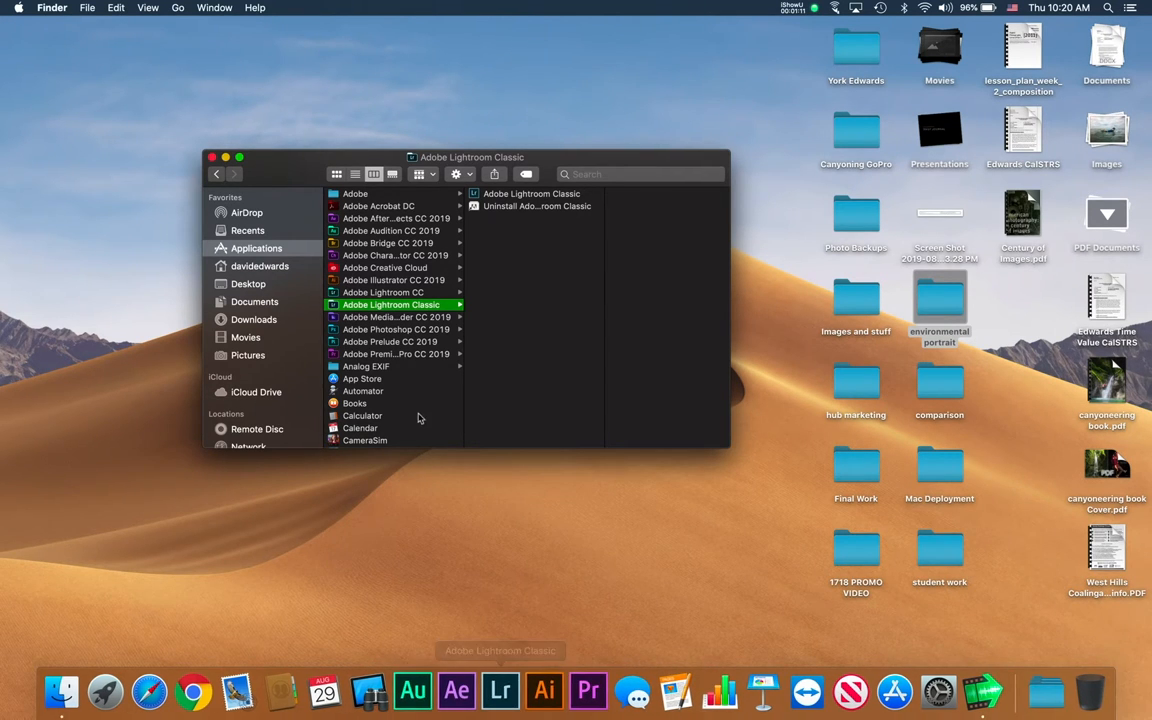
- Add Adobe Photoshop CC 2019 to the Dock beside Lightroom Classic and close the Applications window
click(403, 330)
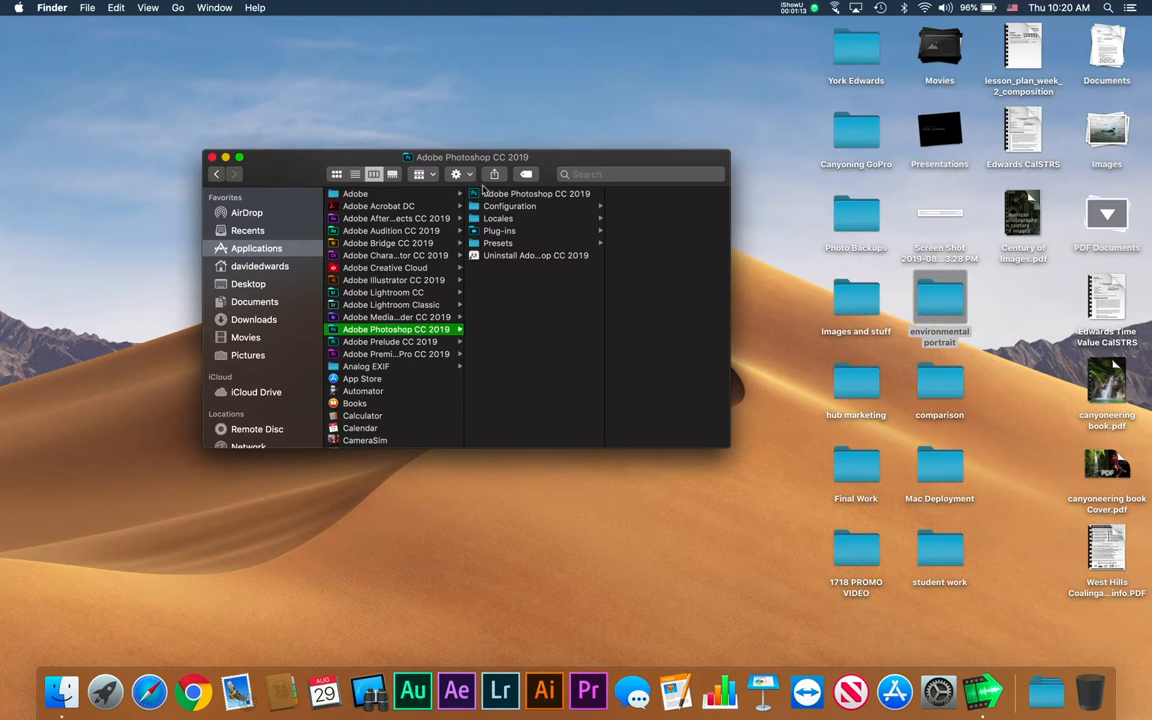
click(478, 195)
key(space)
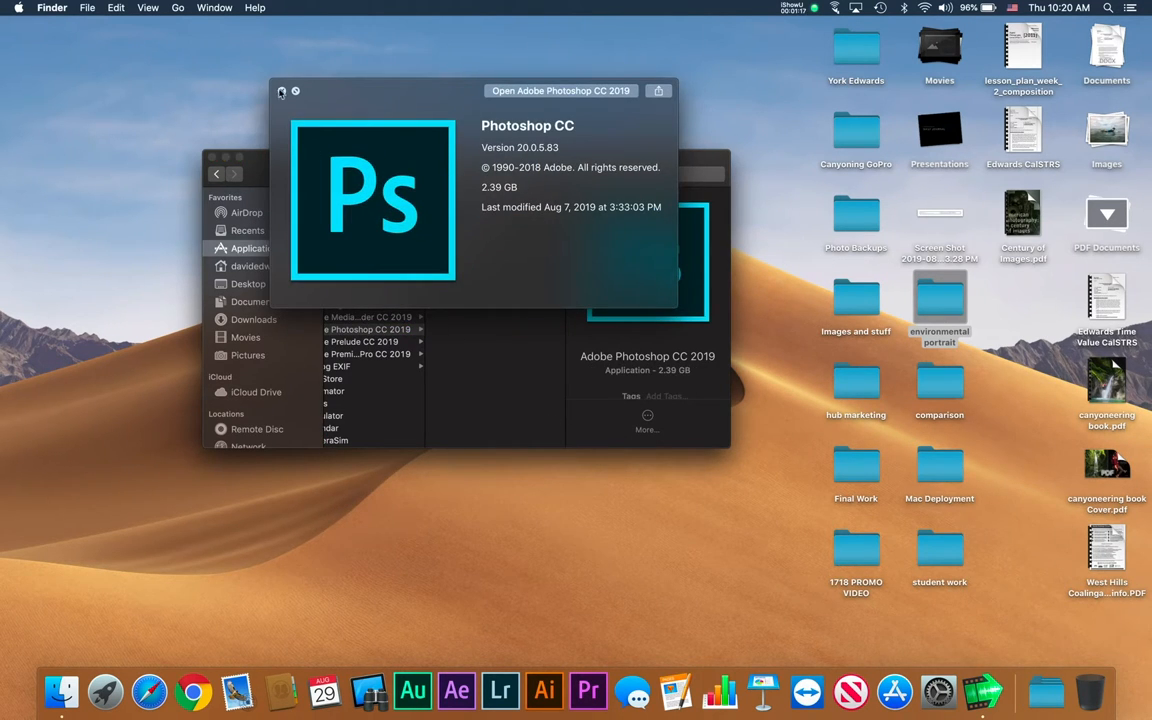
key(space)
drag(435, 193, 525, 692)
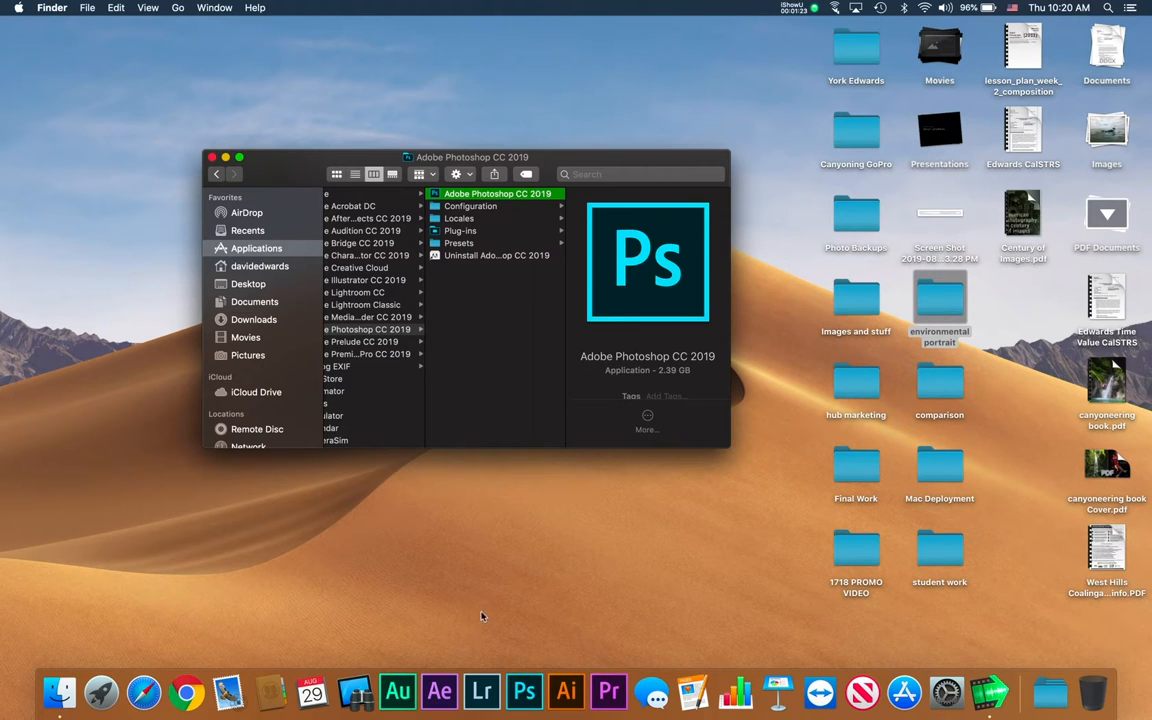
click(212, 158)
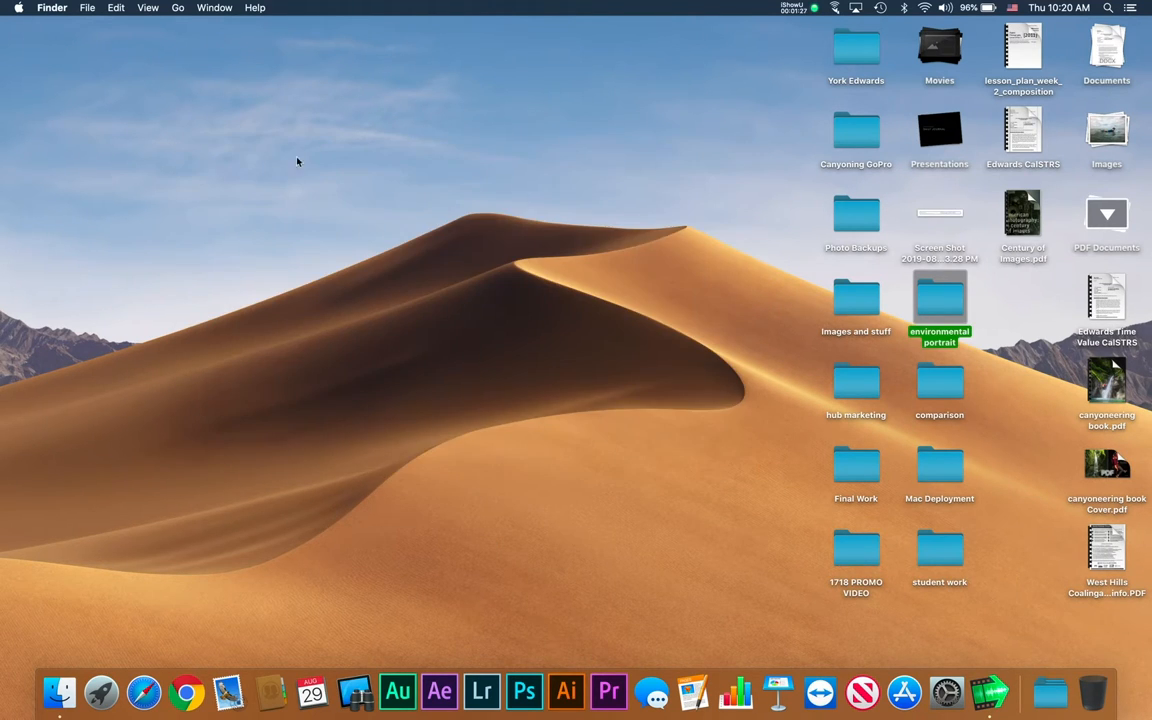
- Launch Lightroom Classic and look through the Develop, Map and Book modules, dismissing the Book module's introductory tips
click(482, 686)
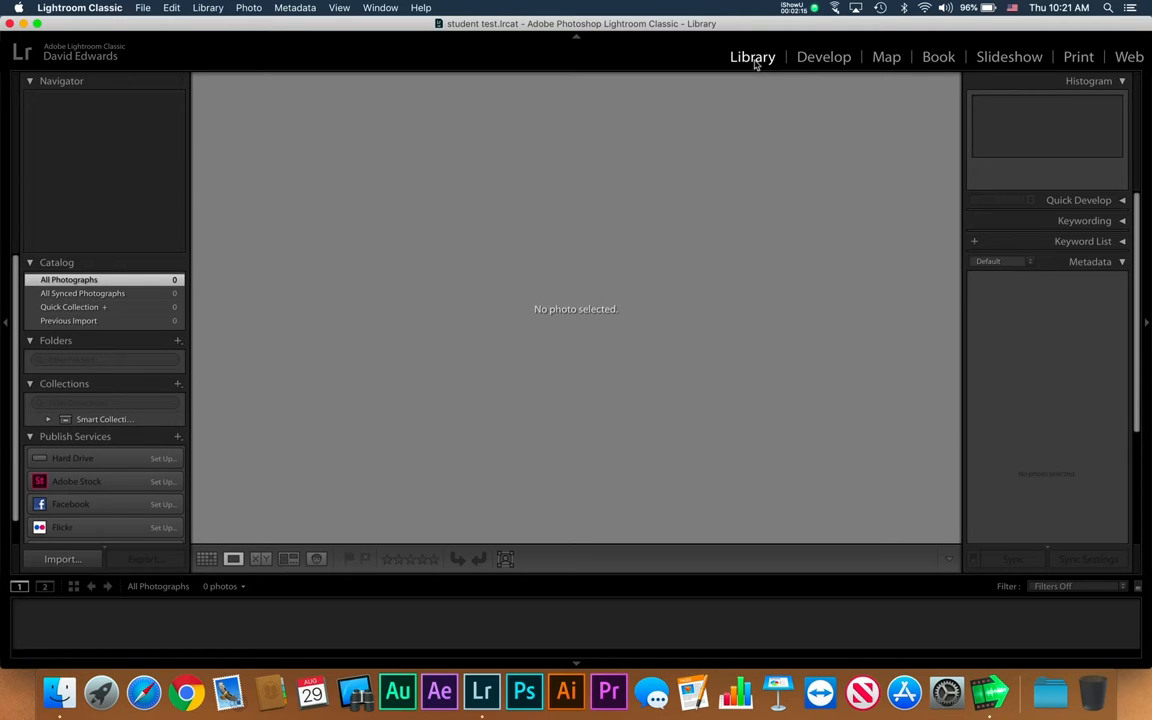
click(820, 58)
click(884, 58)
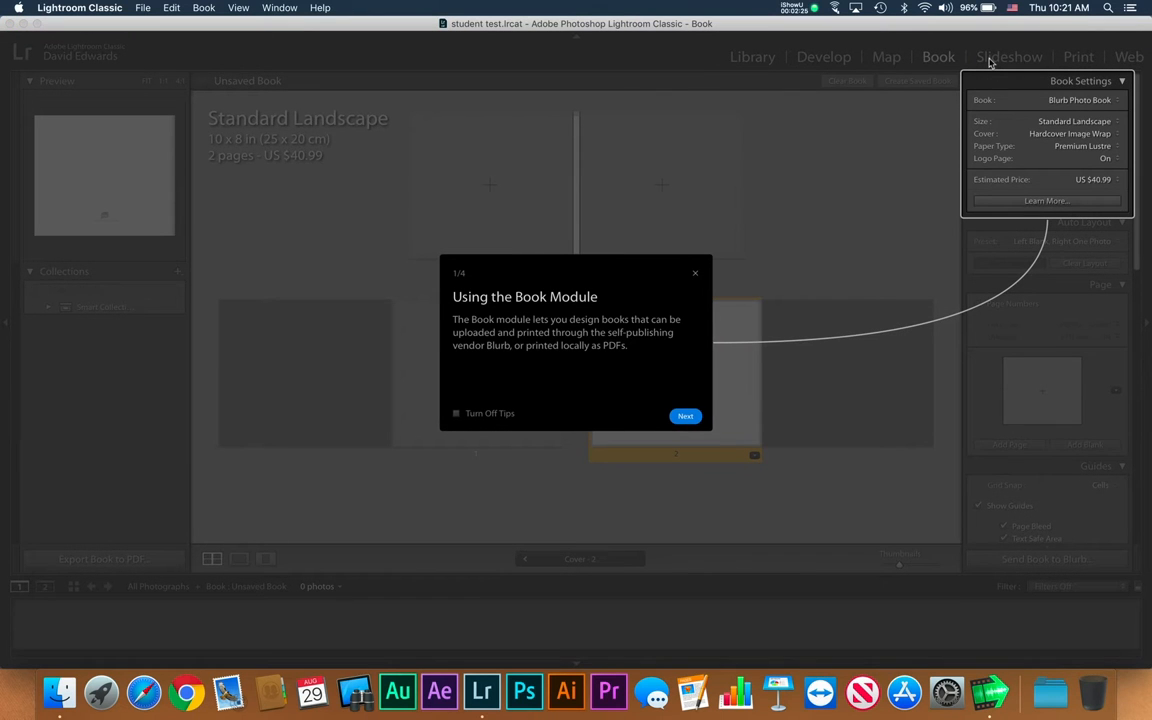
click(697, 277)
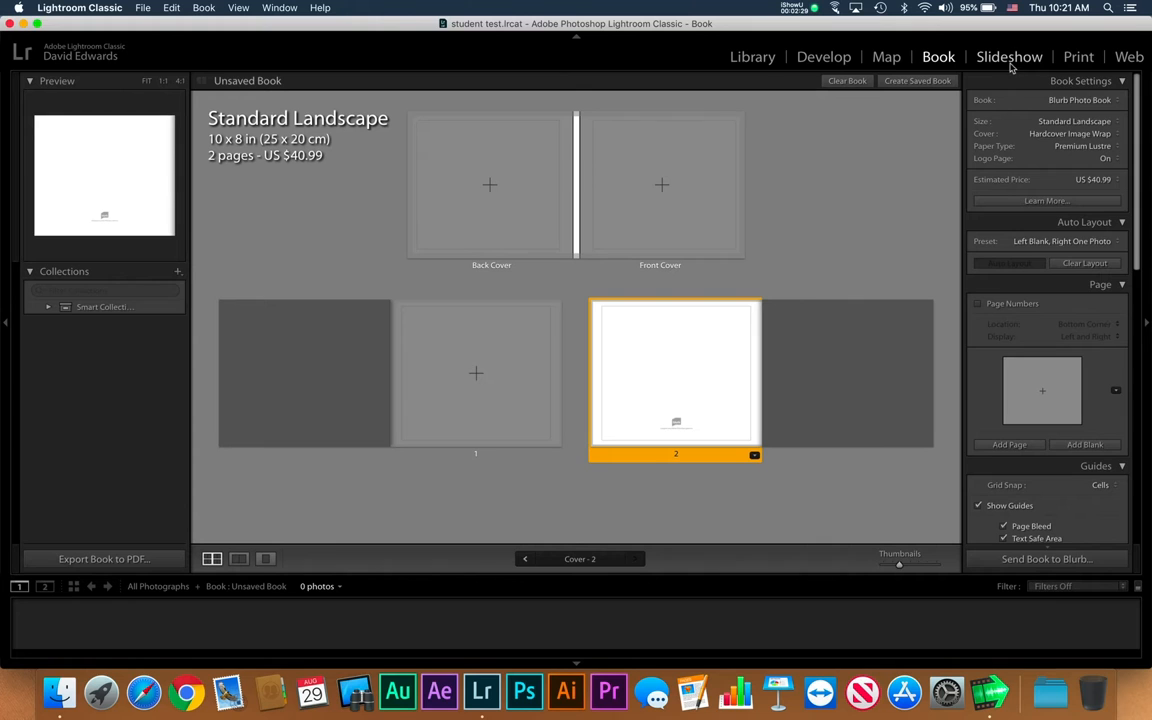
click(677, 240)
- Look through the Slideshow, Print and Web modules, dismissing each one's introductory tips, and return to the Library module
click(1003, 60)
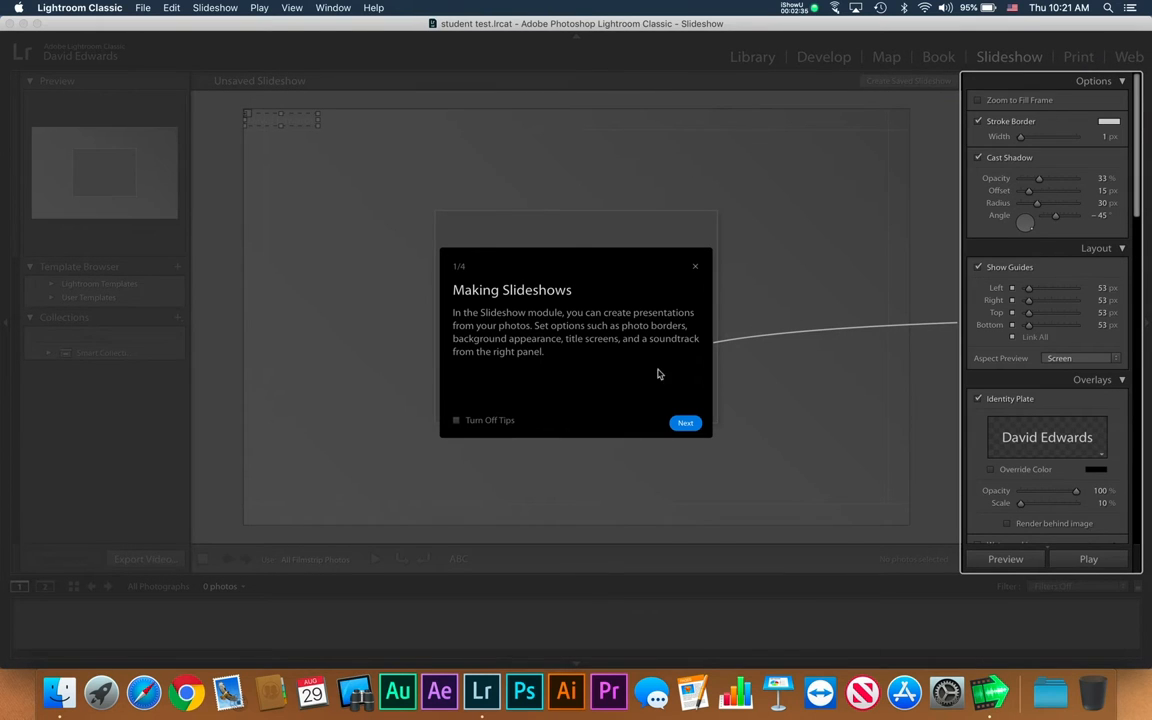
click(696, 269)
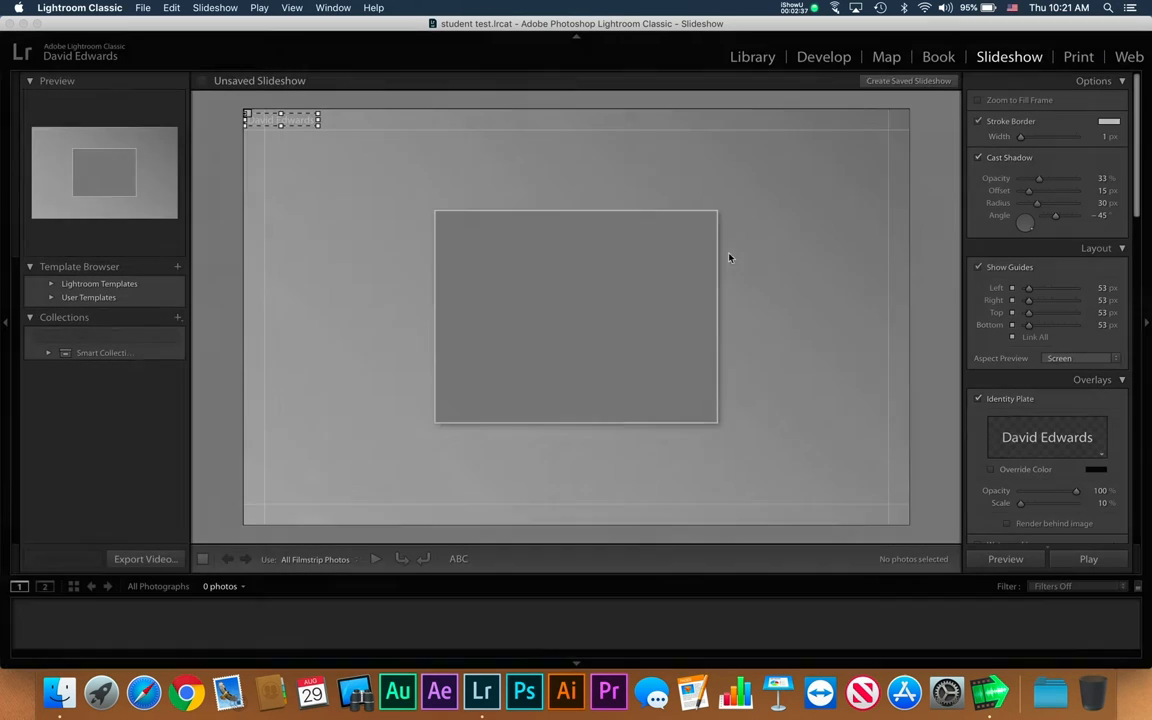
click(1078, 58)
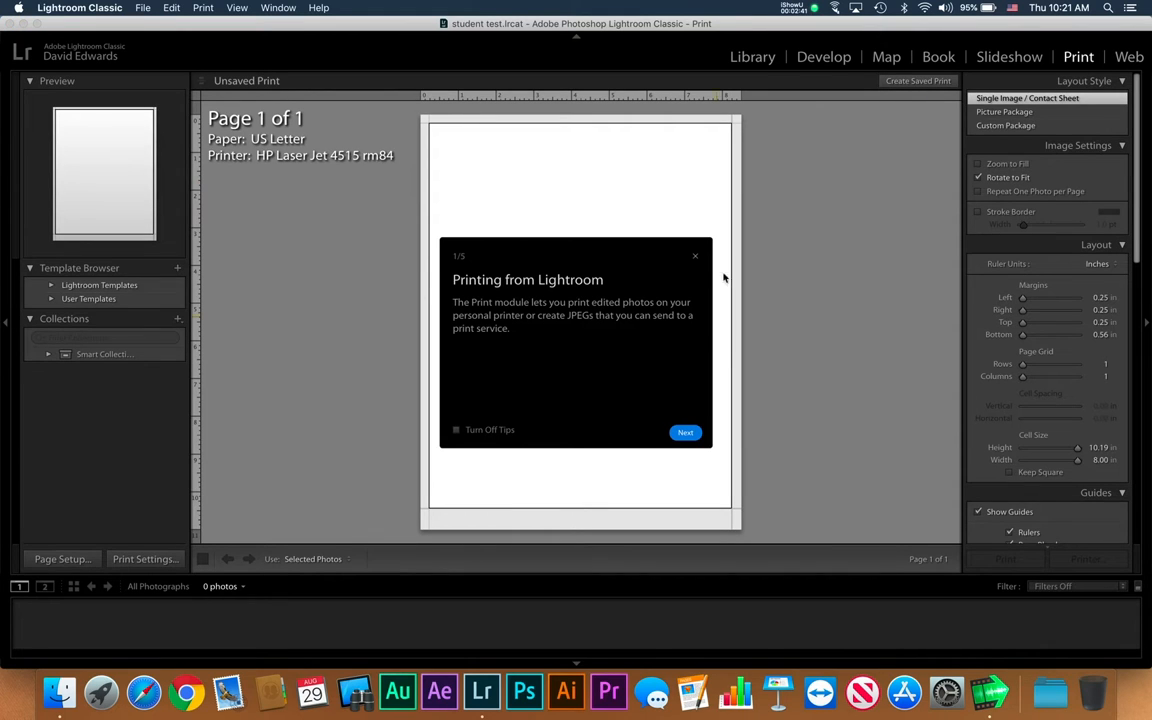
click(694, 257)
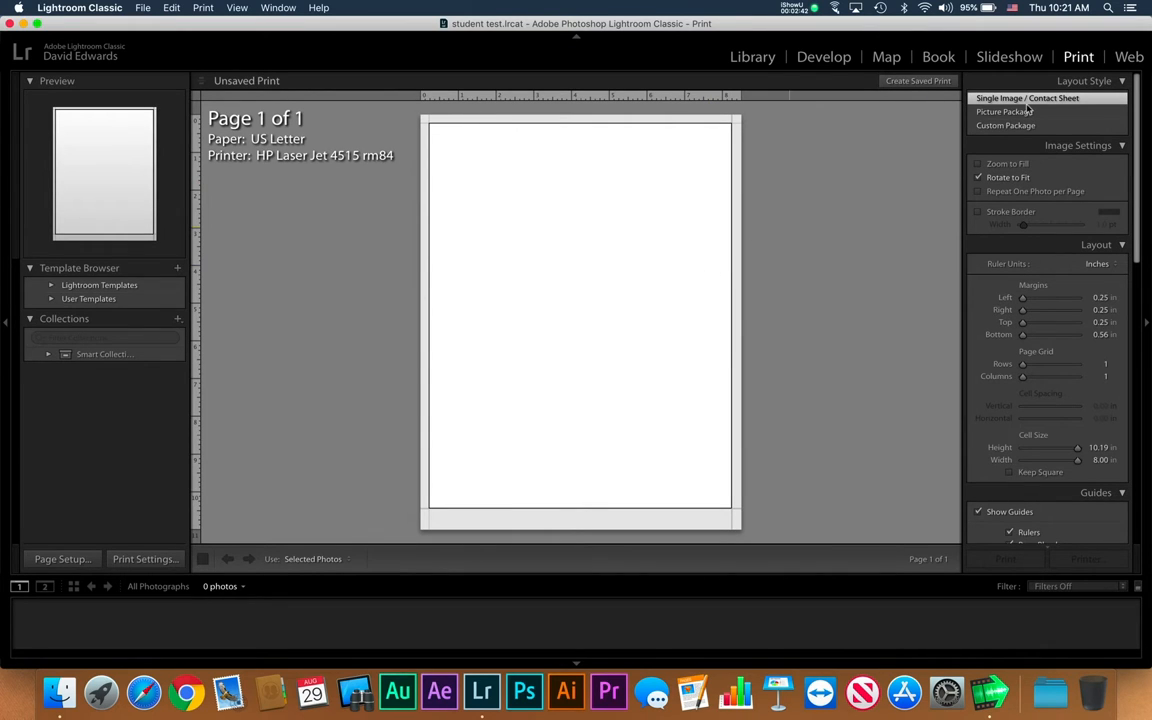
click(1127, 59)
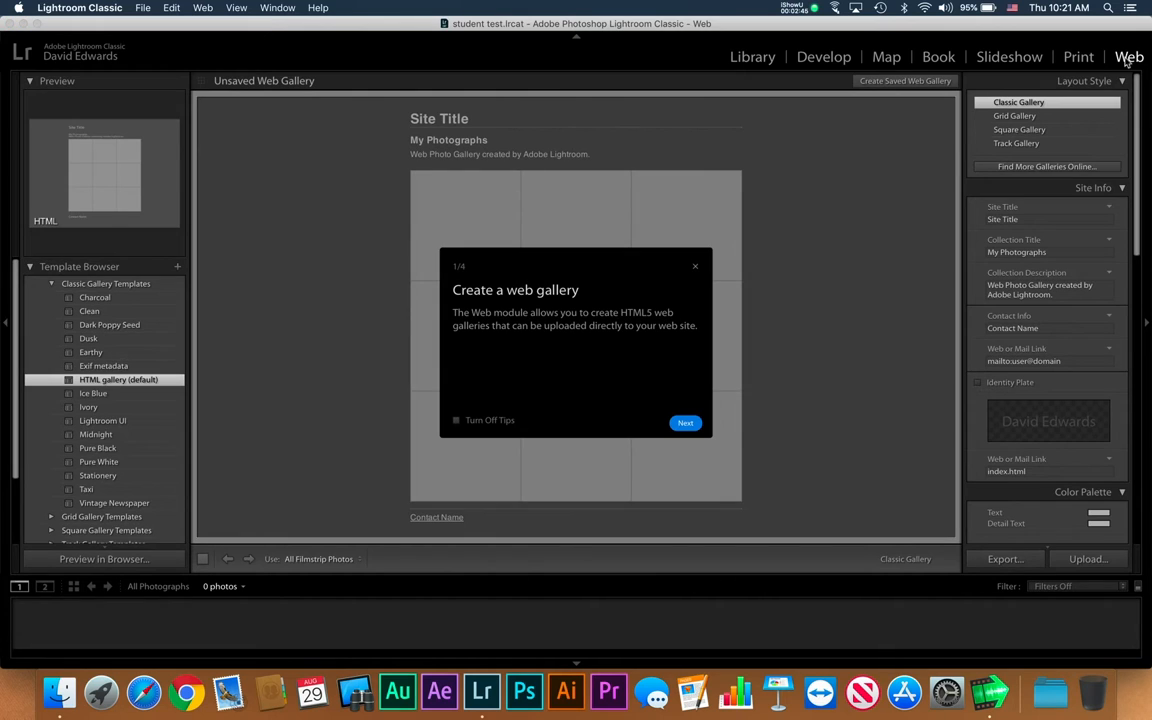
click(694, 265)
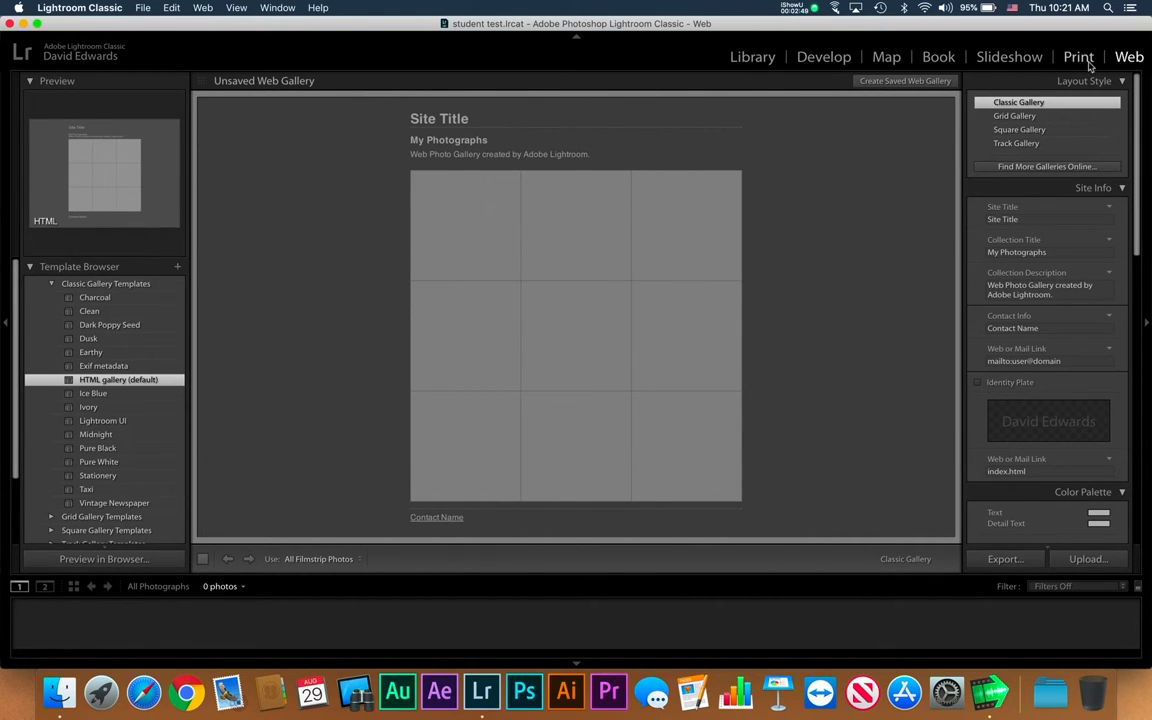
click(755, 60)
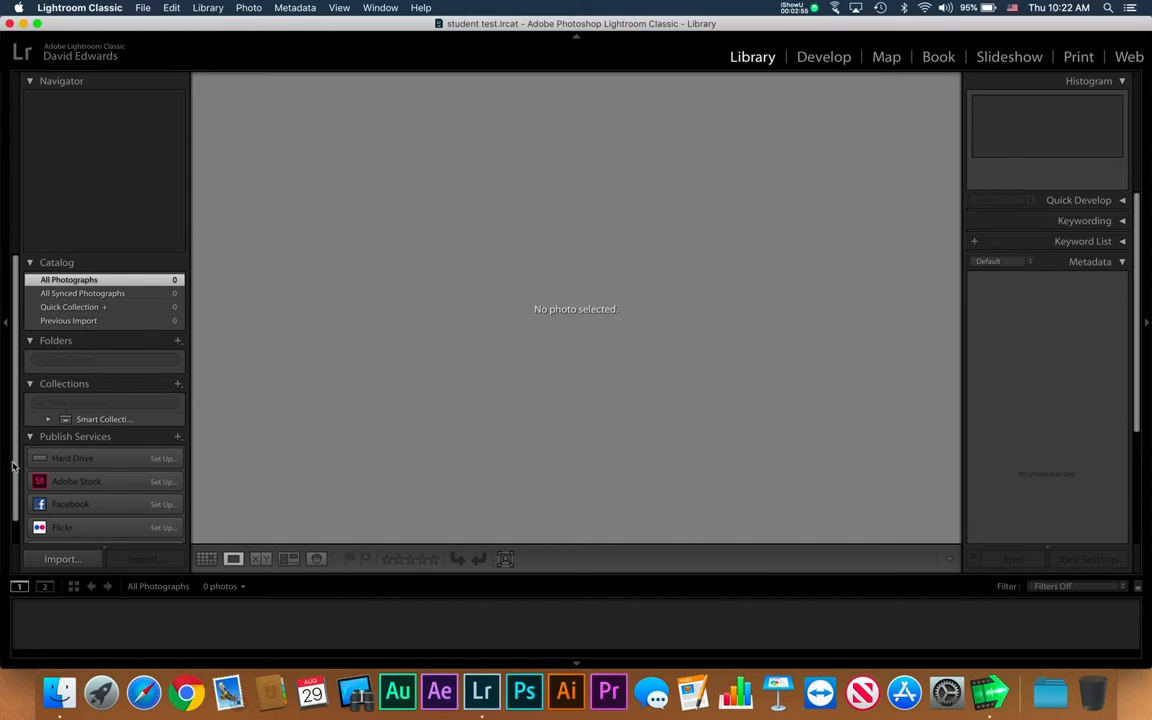
- Start a photo import using the Add method, with the Desktop's environmental portrait folder as the source
click(56, 563)
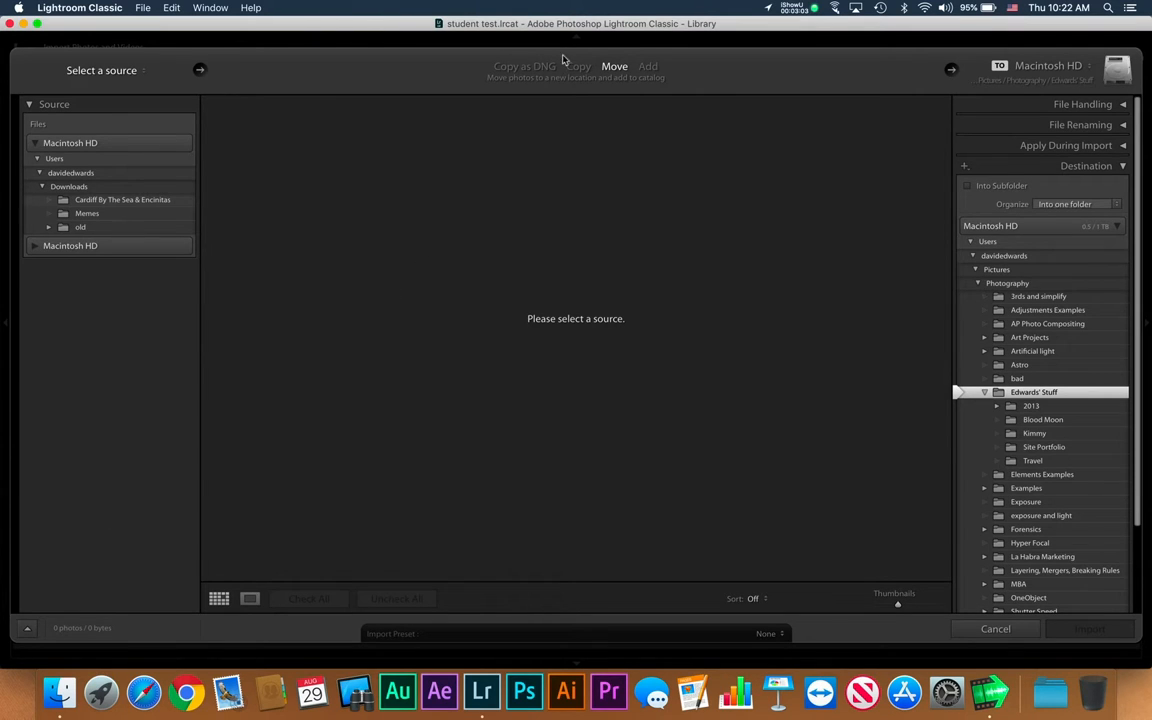
click(647, 67)
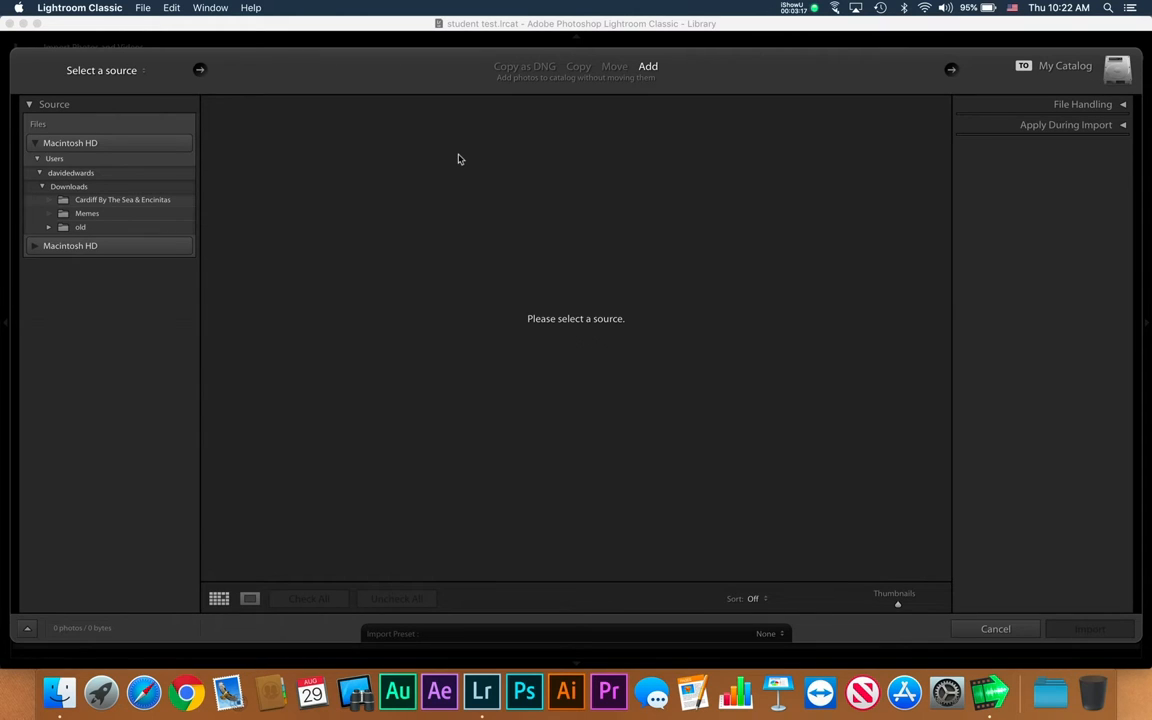
click(40, 173)
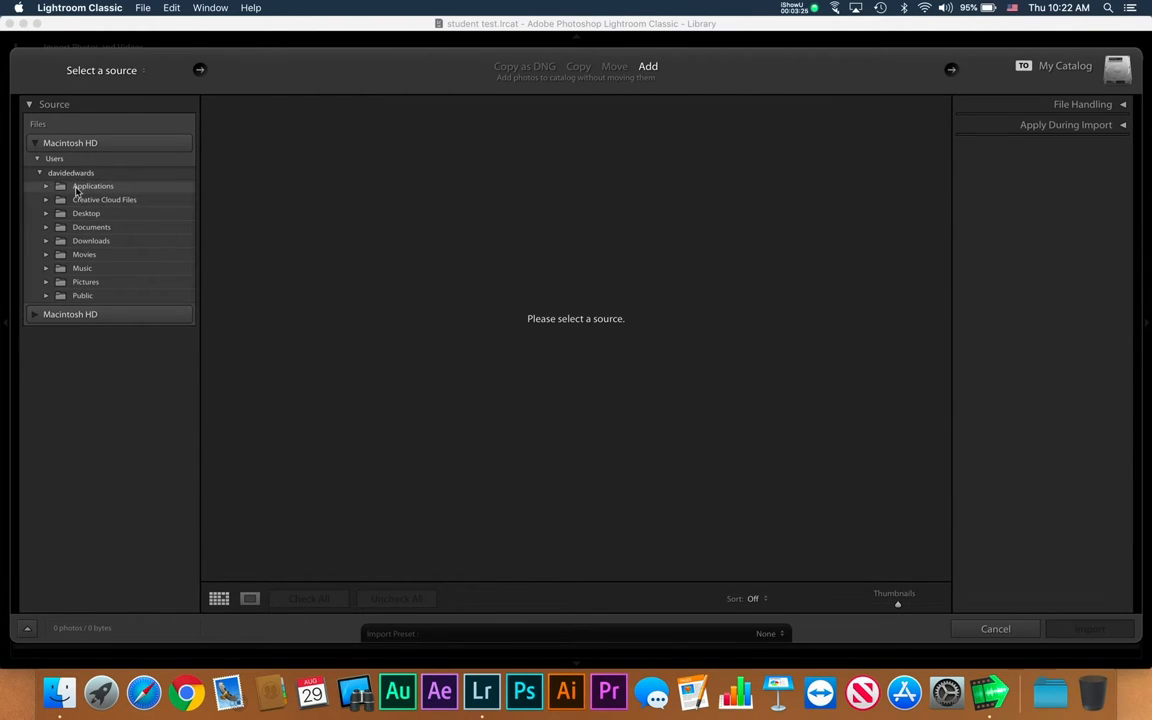
click(47, 214)
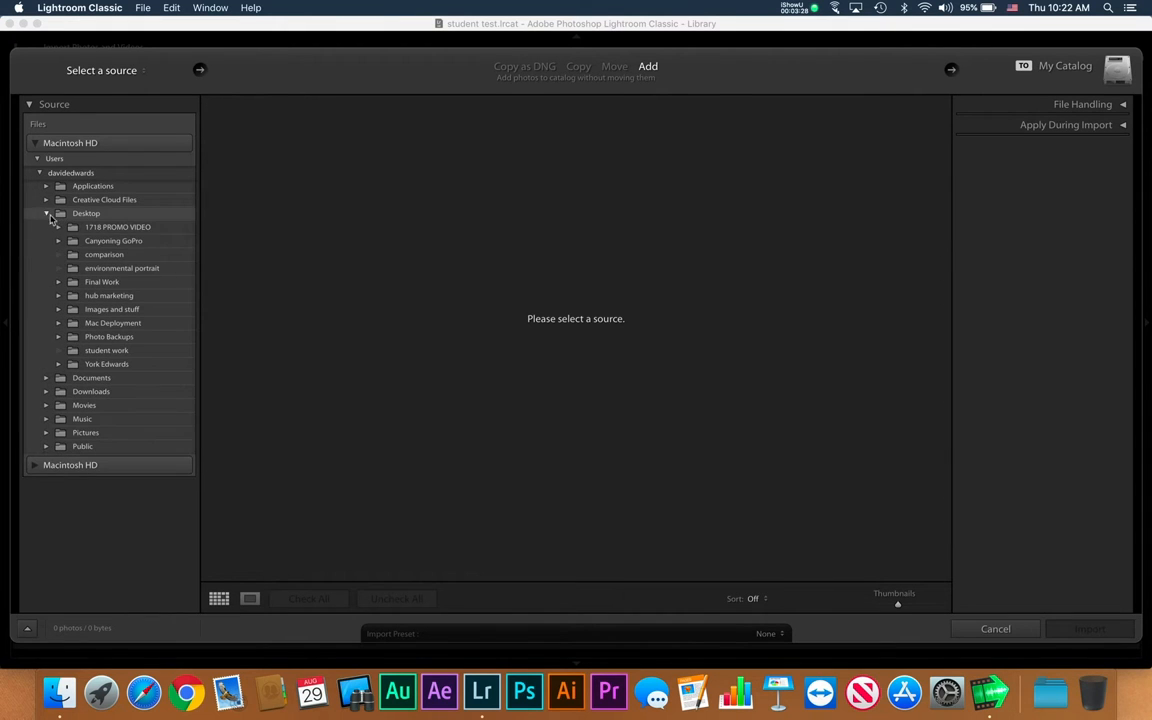
click(100, 269)
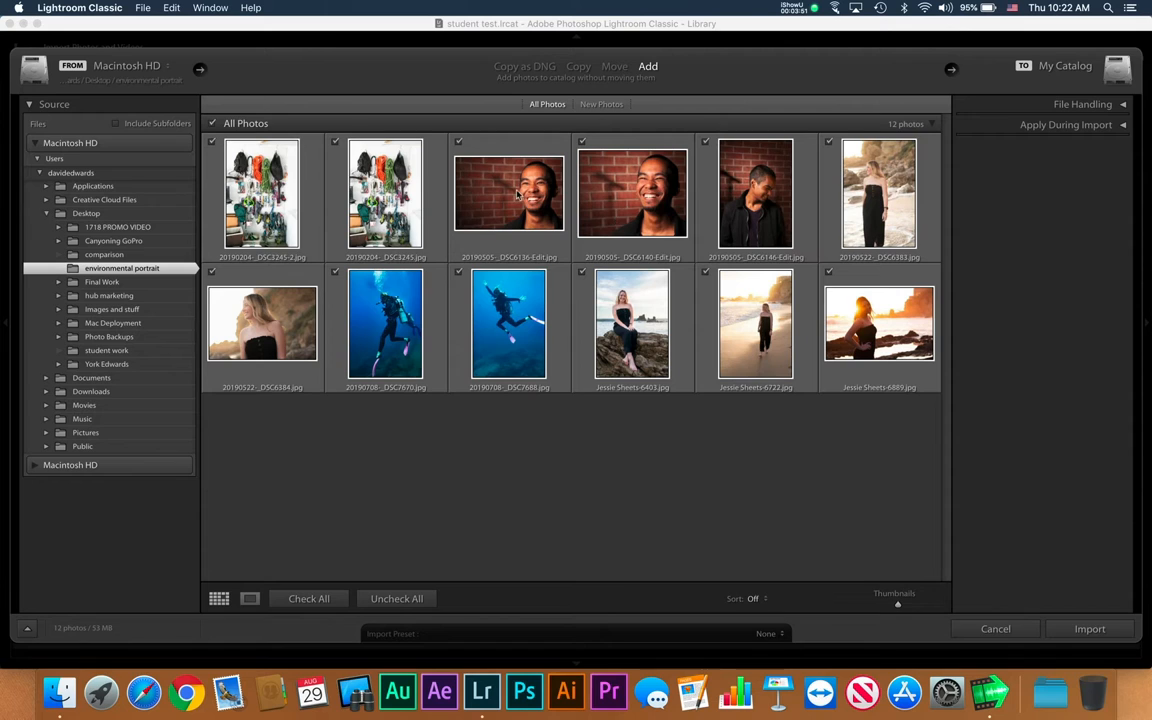
- Exclude the two hanging-gear photos dated 20190204 and the two scuba diver photos dated 20190708 from the import
click(211, 141)
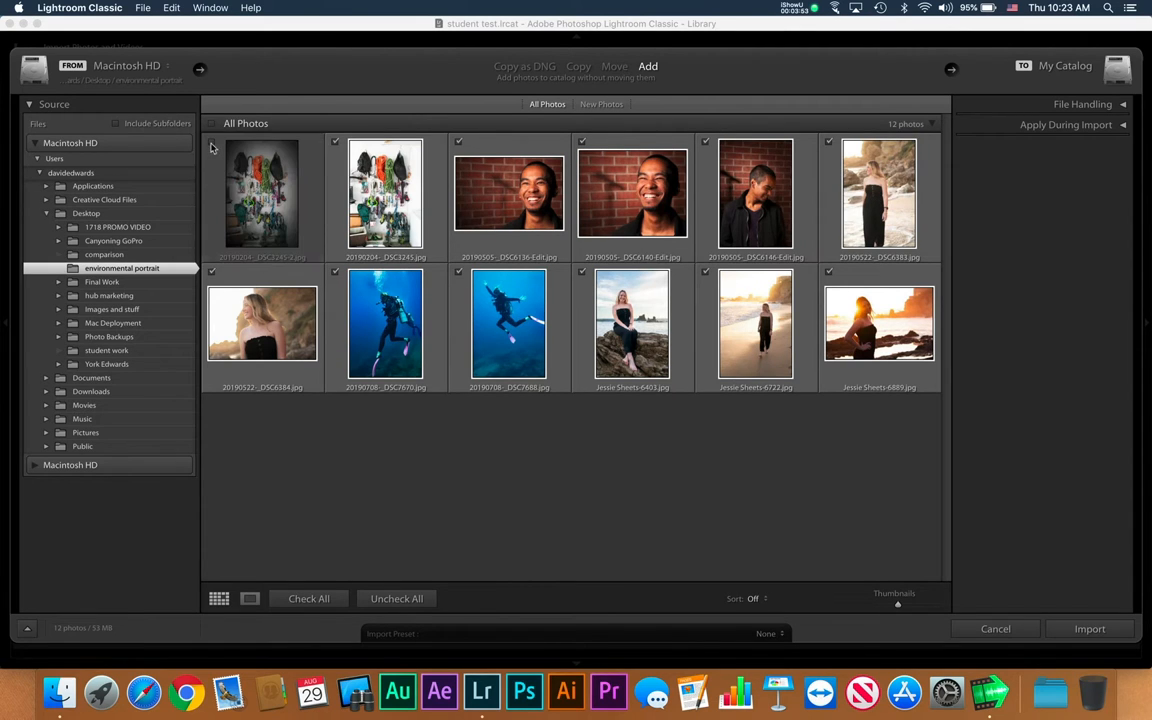
click(335, 141)
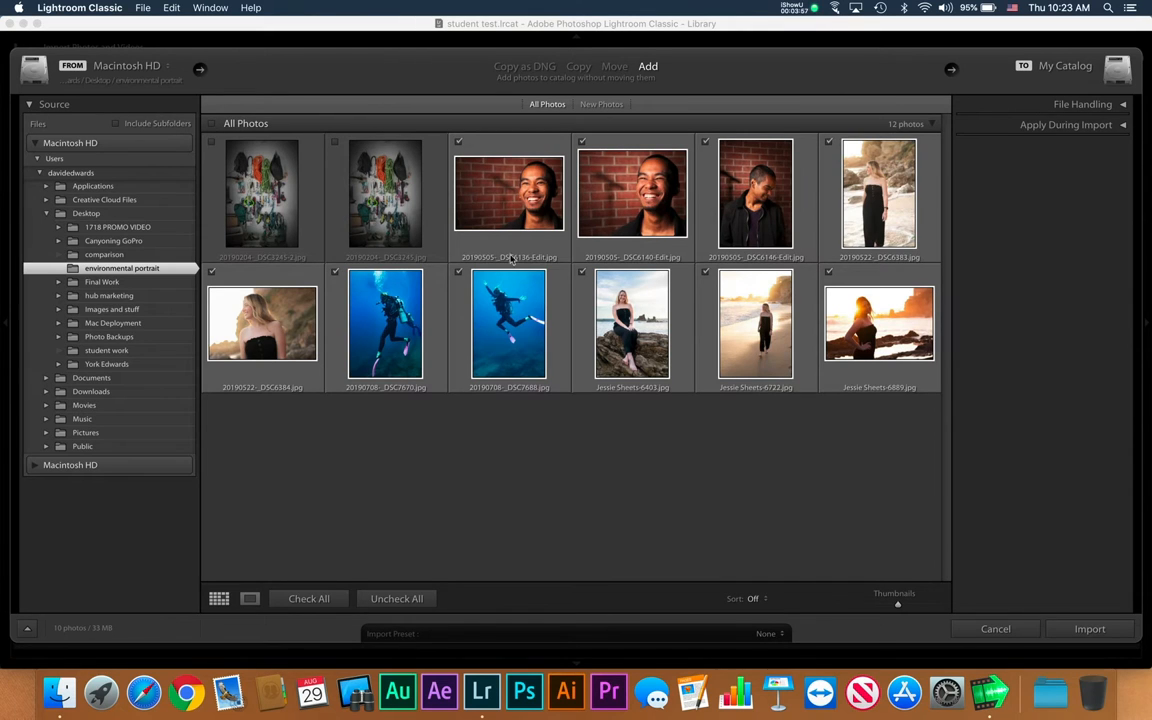
click(458, 271)
click(336, 273)
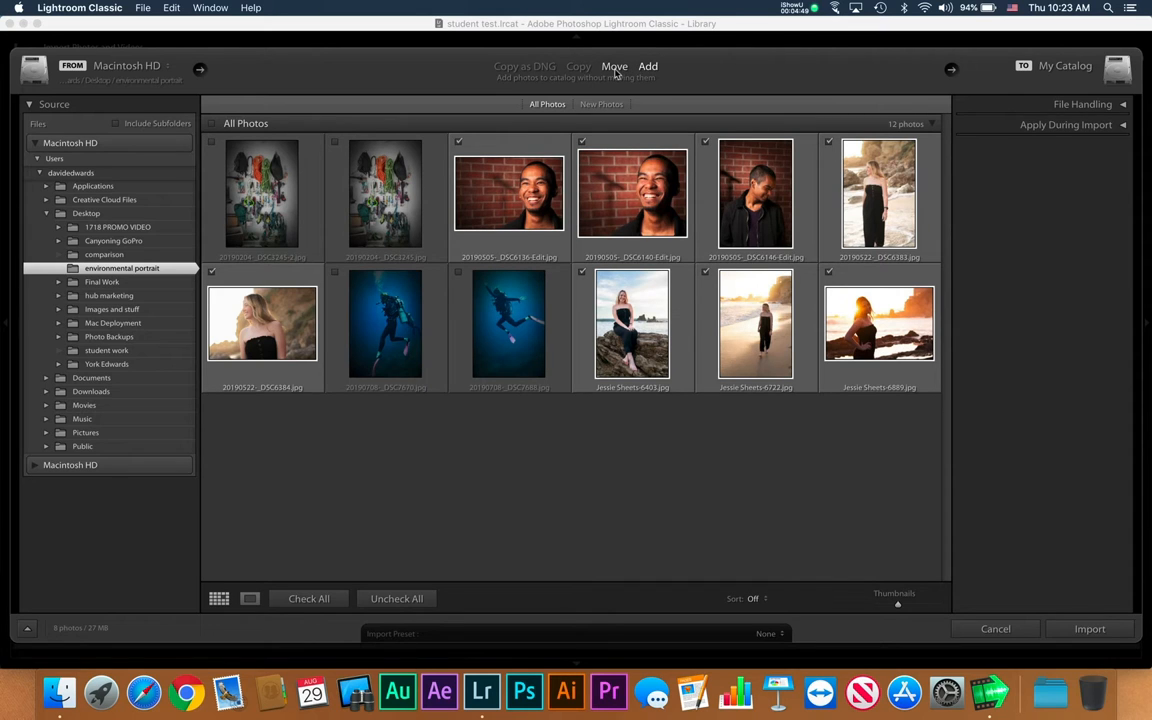
- Compare the Move and Copy import methods and set the import to Copy the photos to a new location
click(614, 68)
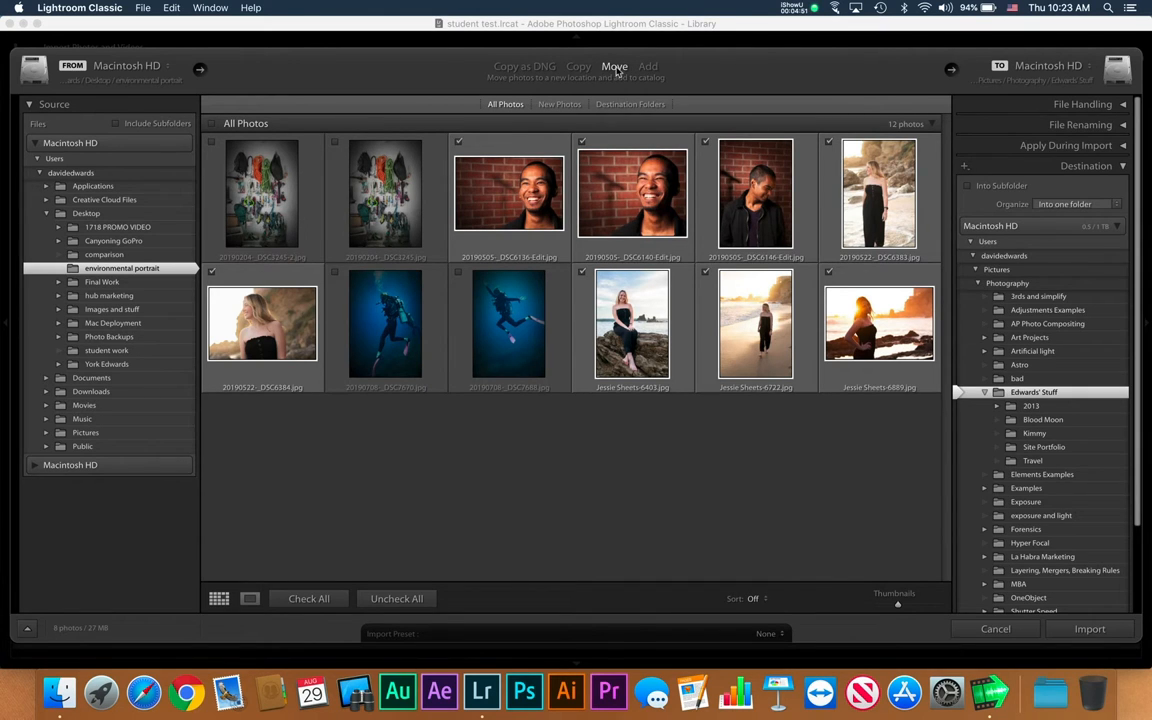
click(580, 69)
click(614, 68)
click(579, 68)
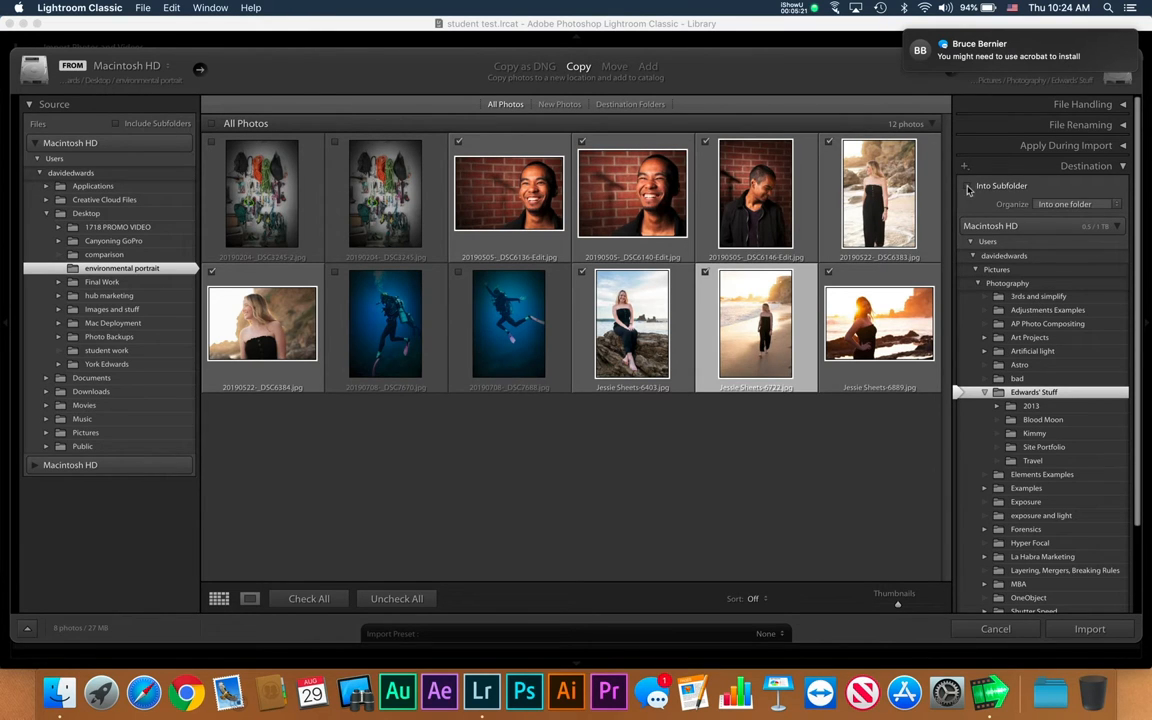
- Set the import destination to the Pictures folder, comparing the By date organization before returning it to Into one folder
click(998, 270)
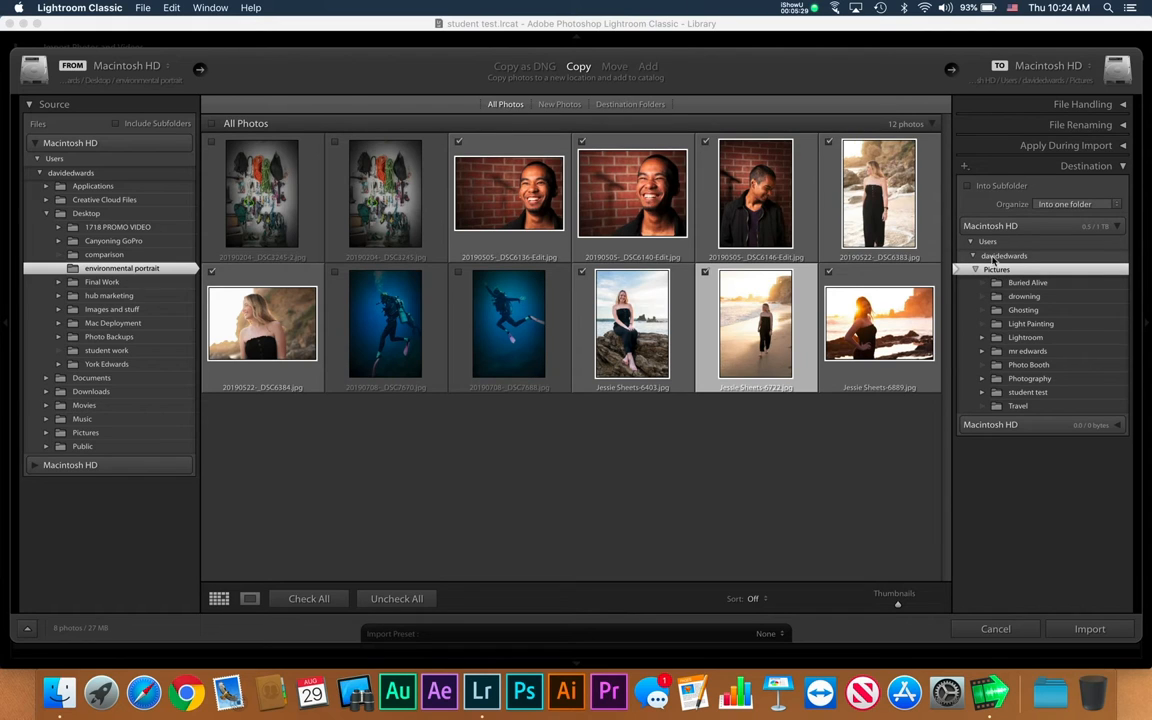
click(1065, 204)
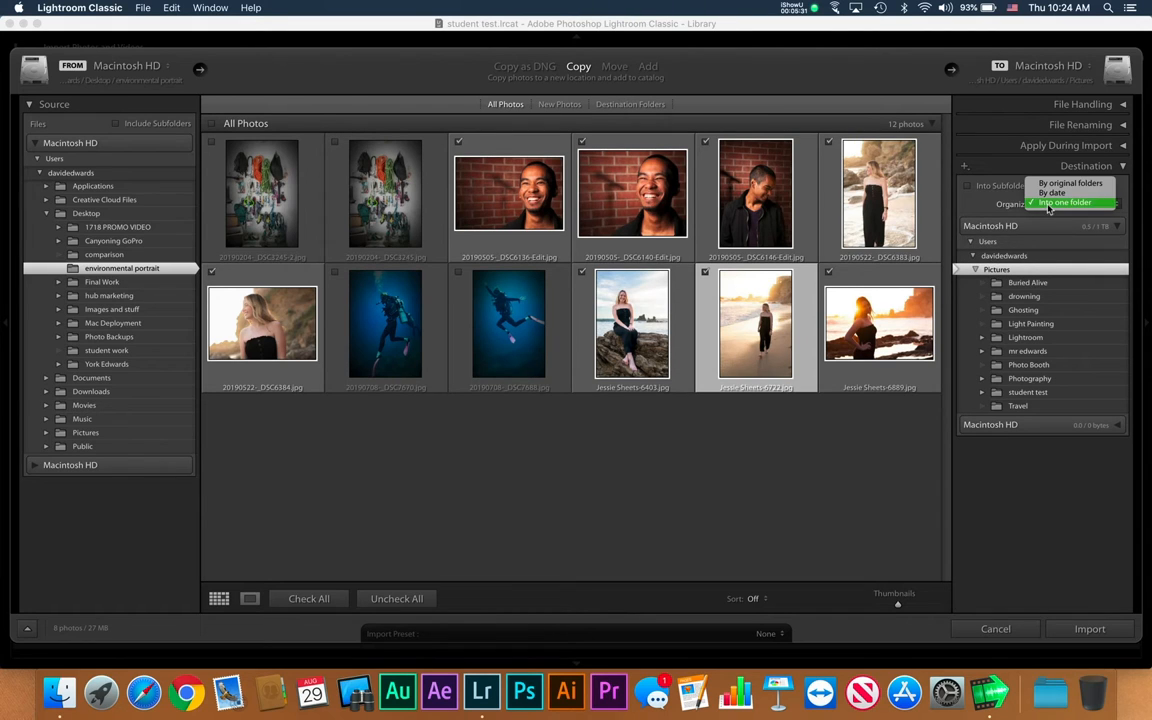
click(1050, 192)
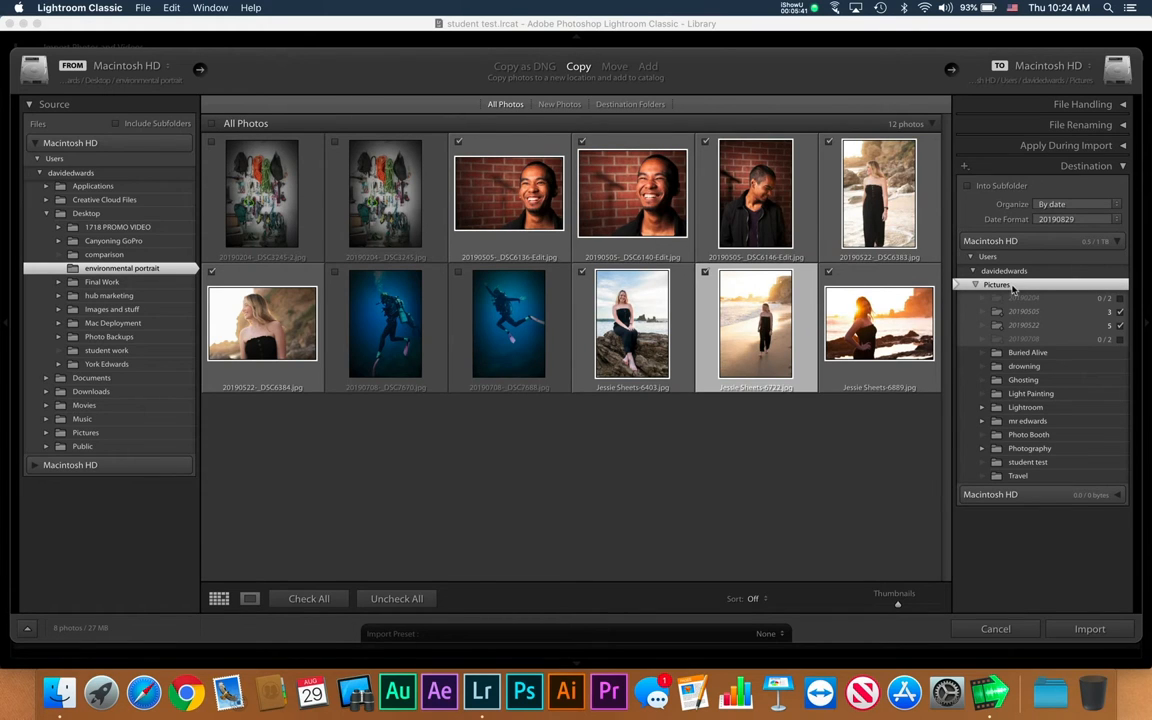
click(1051, 208)
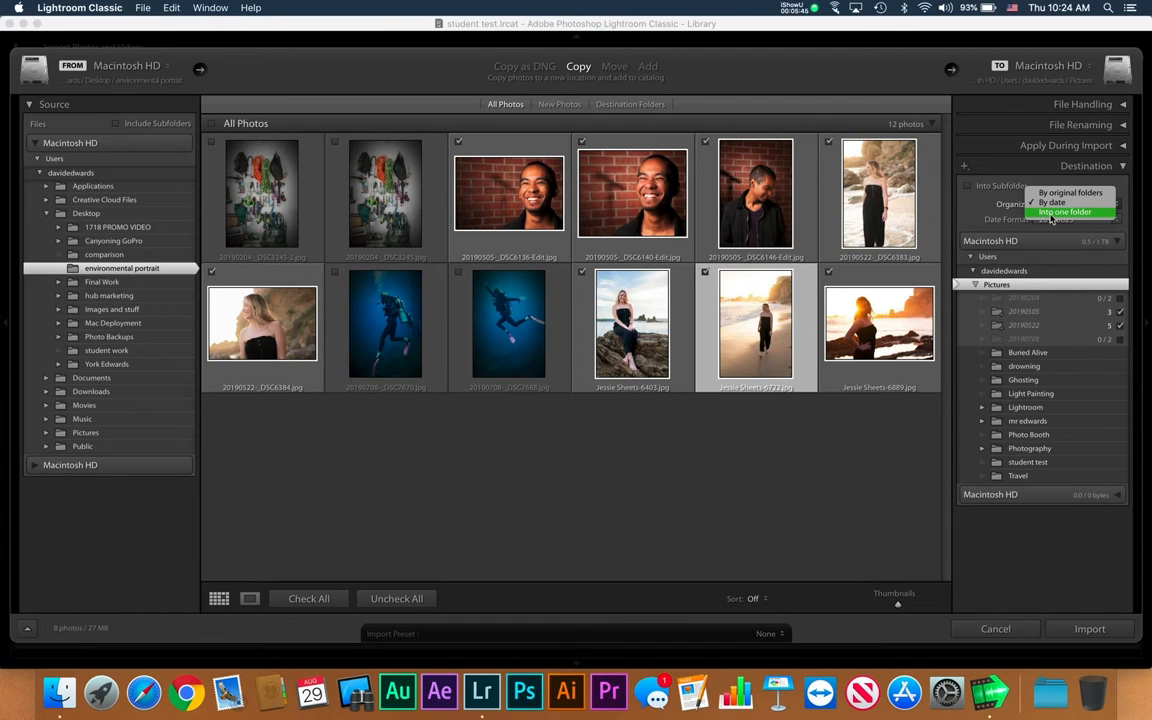
click(1051, 212)
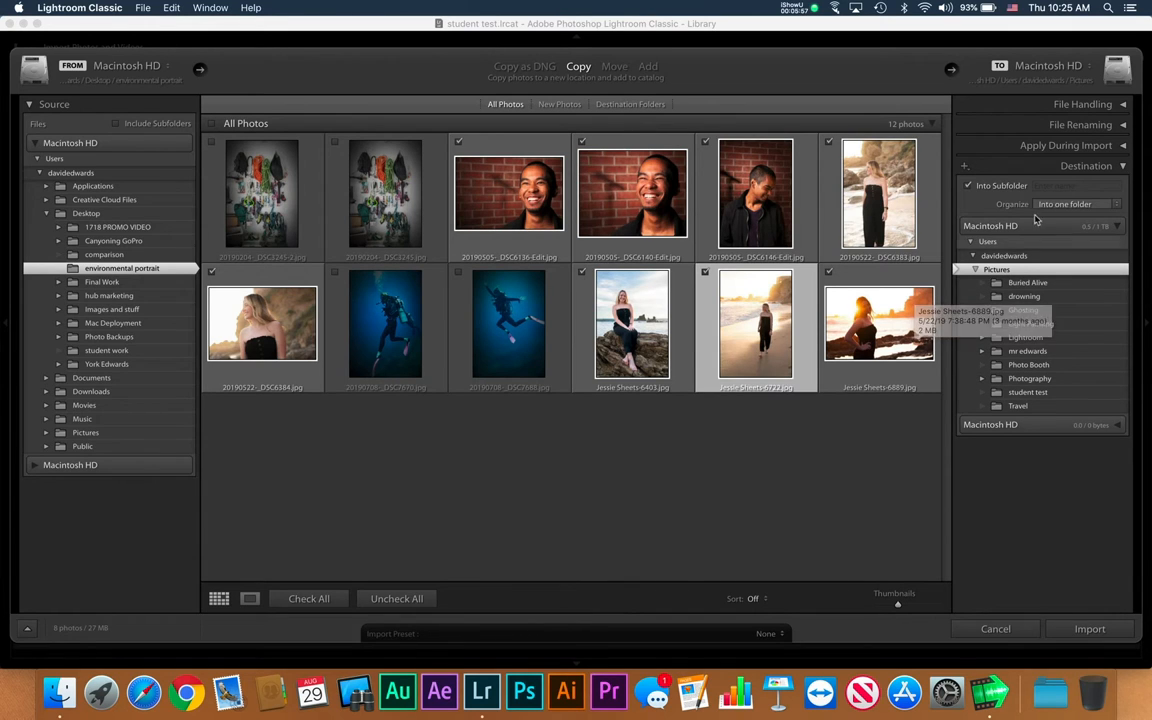
- Import the checked photos into a subfolder named "3 types of light" and show that folder in the Library
click(1052, 186)
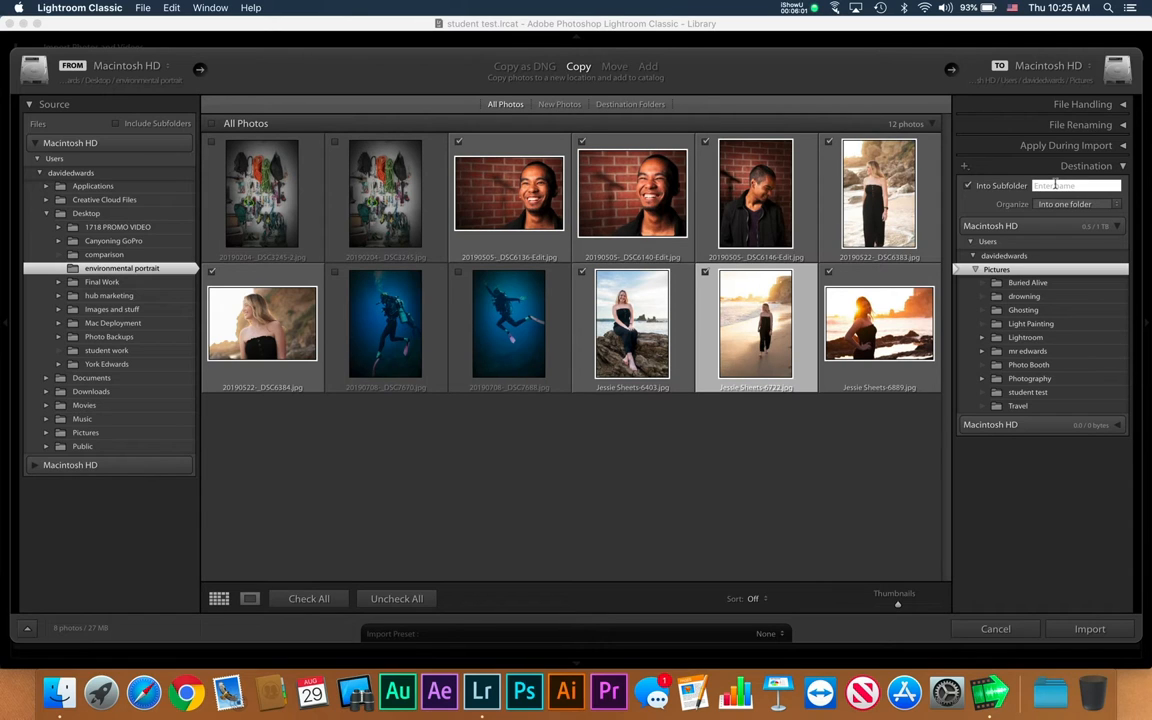
text(3 types of light)
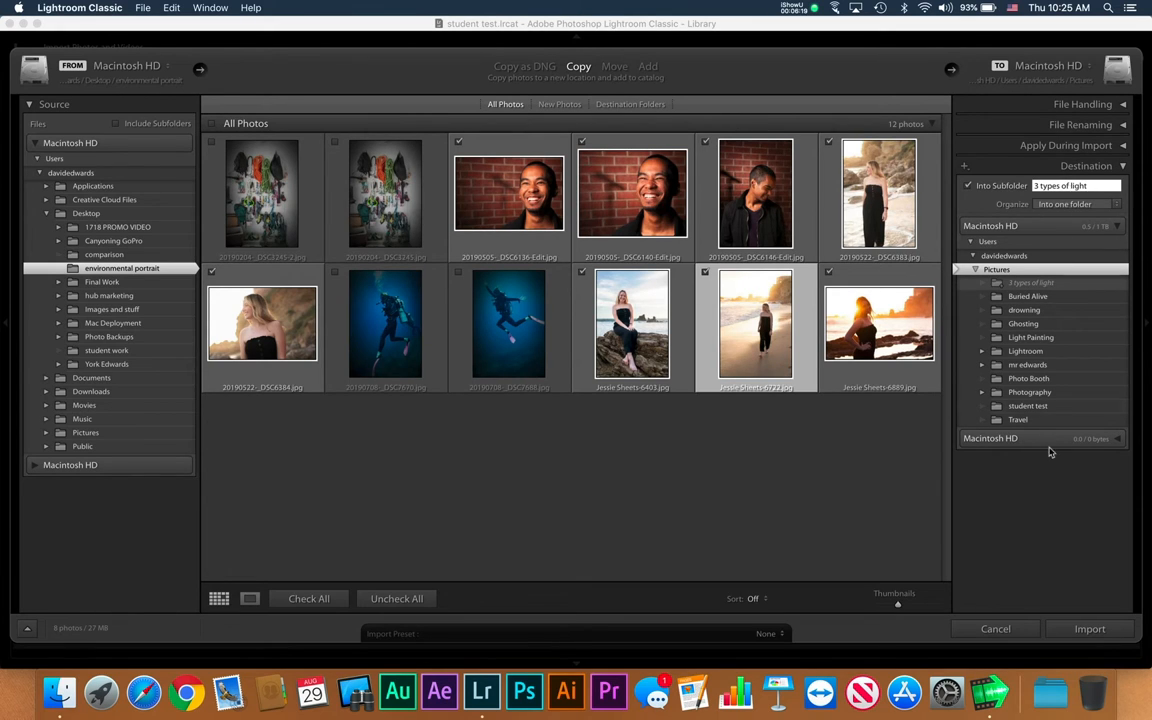
click(1087, 628)
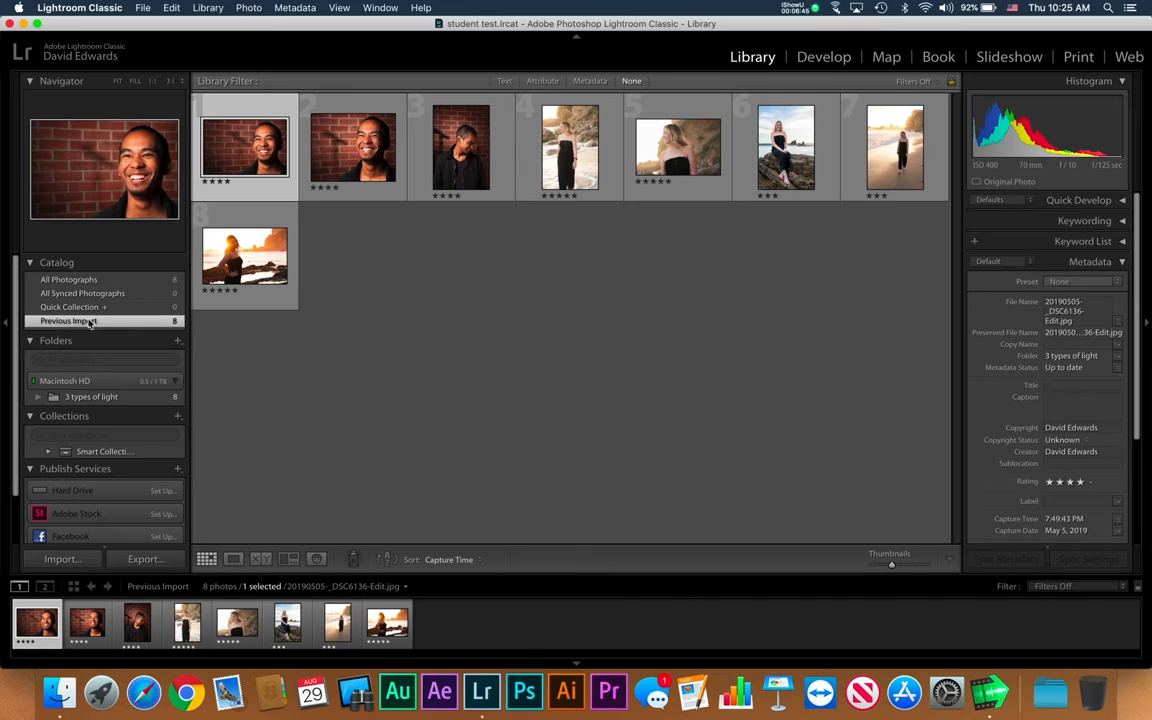
click(112, 399)
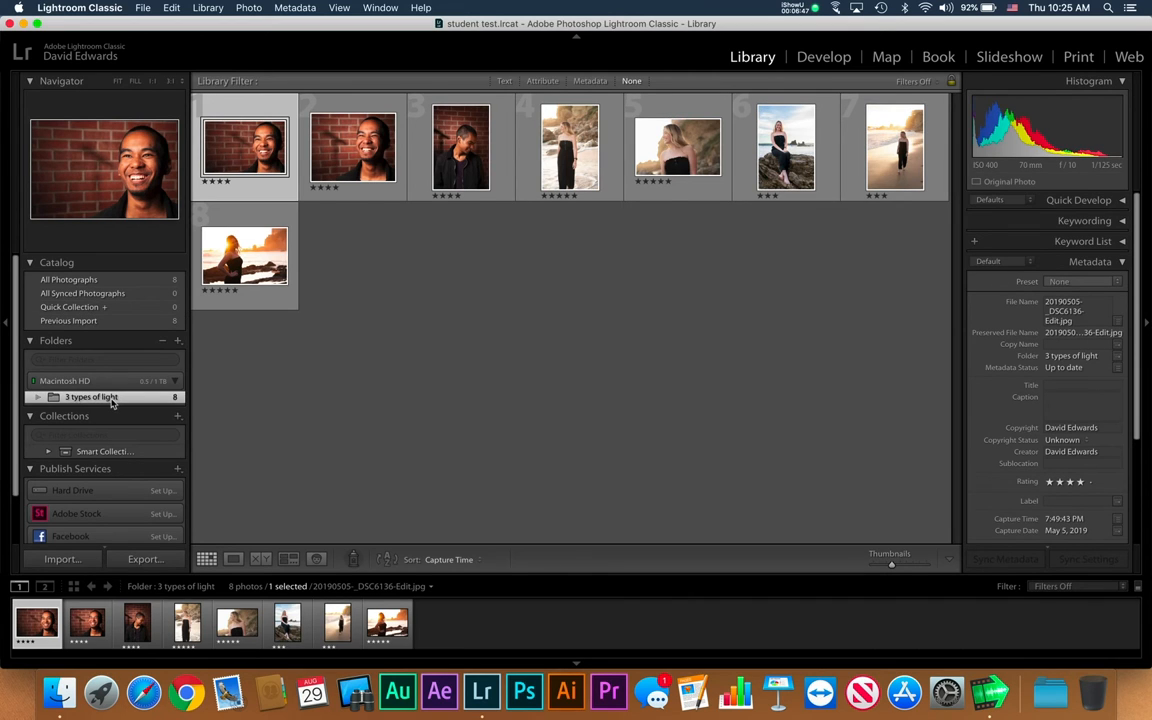